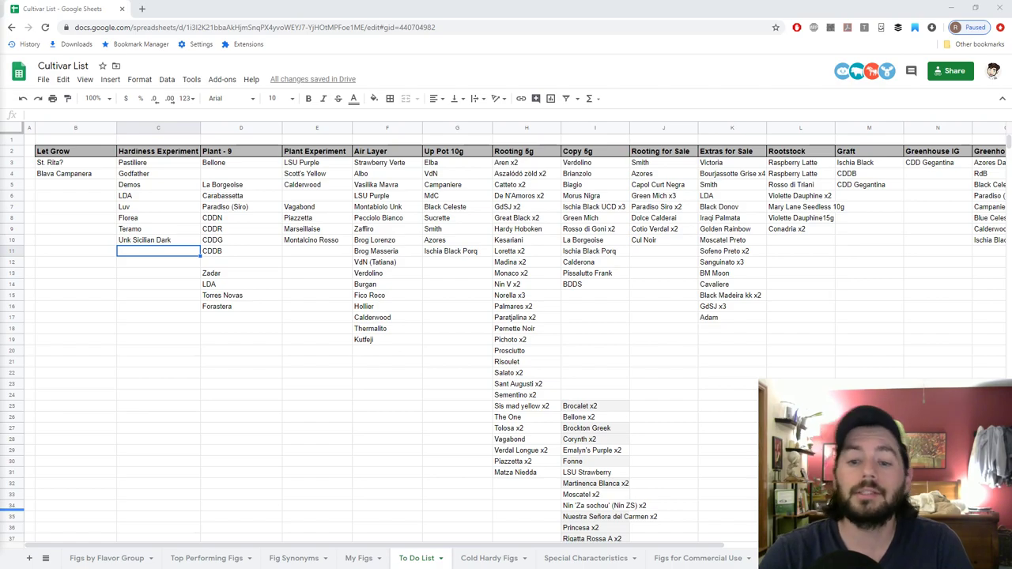
# - Review the Rooting 5g and Copy 5g lists on the To Do List sheet, down to the last Copy 5g entries
pyautogui.moveTo(531, 159); pyautogui.dragTo(589, 496)
pyautogui.scroll(-1, 538, 384)
pyautogui.scroll(-2, 577, 452)
pyautogui.click(593, 483)
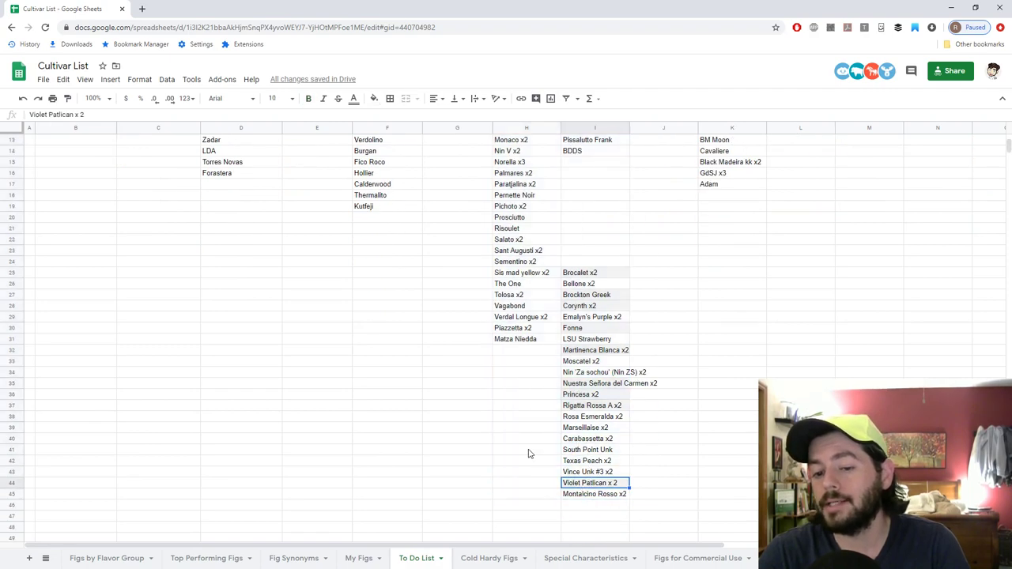
pyautogui.scroll(4, 530, 453)
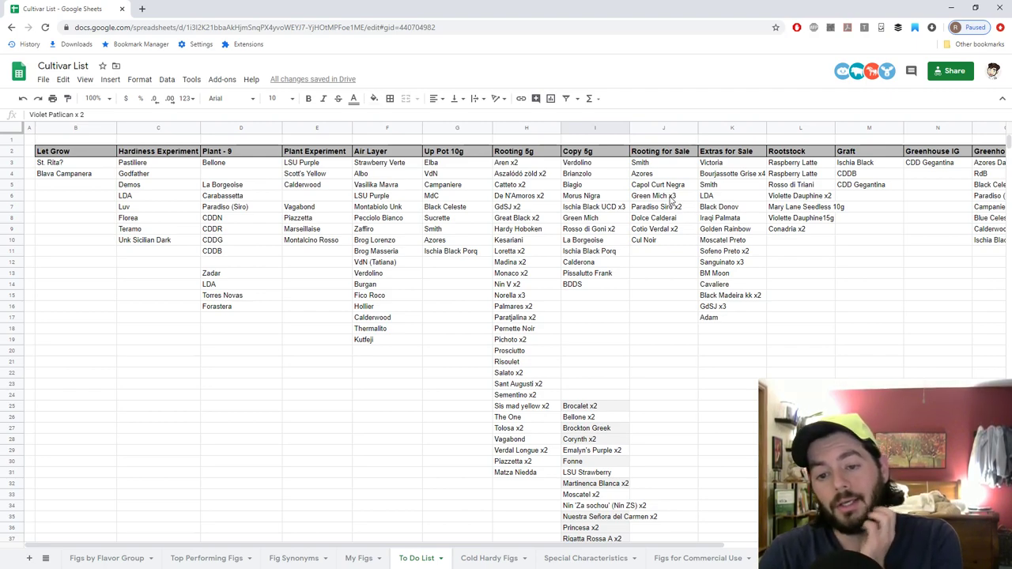
pyautogui.moveTo(535, 152); pyautogui.dragTo(537, 475)
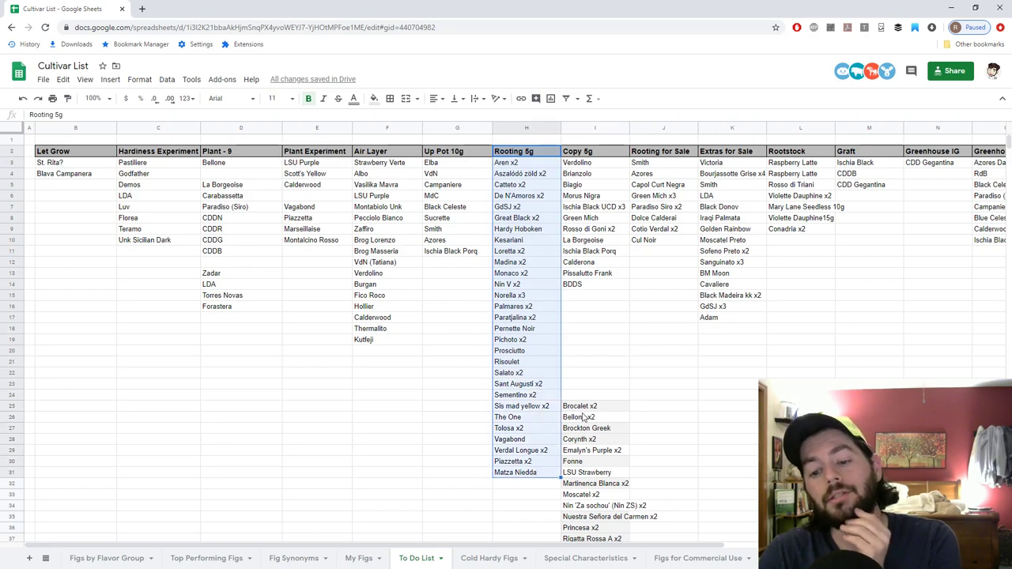
pyautogui.moveTo(585, 406); pyautogui.dragTo(585, 439)
pyautogui.click(577, 331)
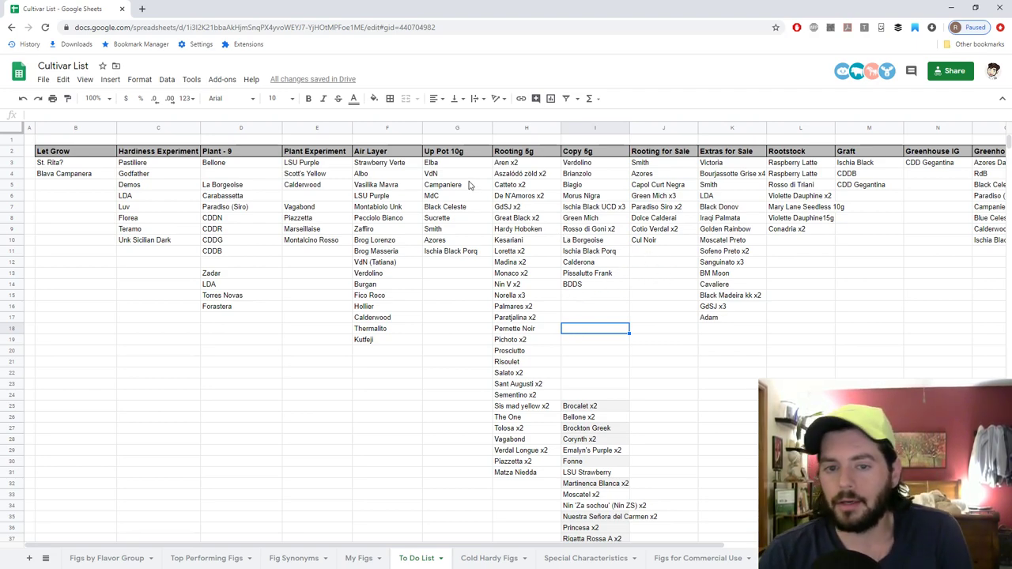
# - Highlight the entries in the Up Pot 10g, Air Layer, Rootstock and Graft columns to review them
pyautogui.moveTo(463, 164); pyautogui.dragTo(462, 253)
pyautogui.moveTo(447, 167); pyautogui.dragTo(458, 249)
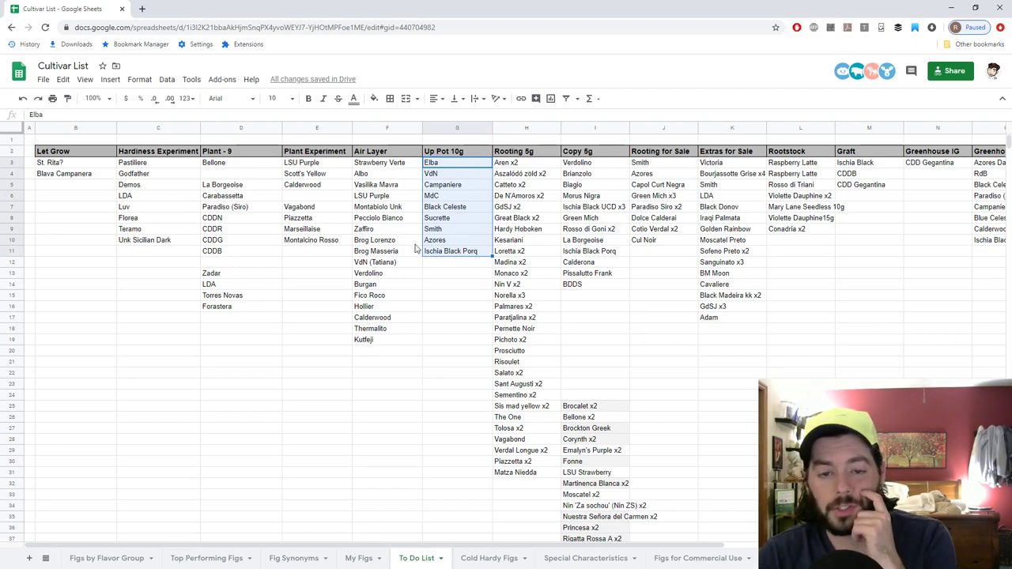
pyautogui.moveTo(380, 163); pyautogui.dragTo(378, 336)
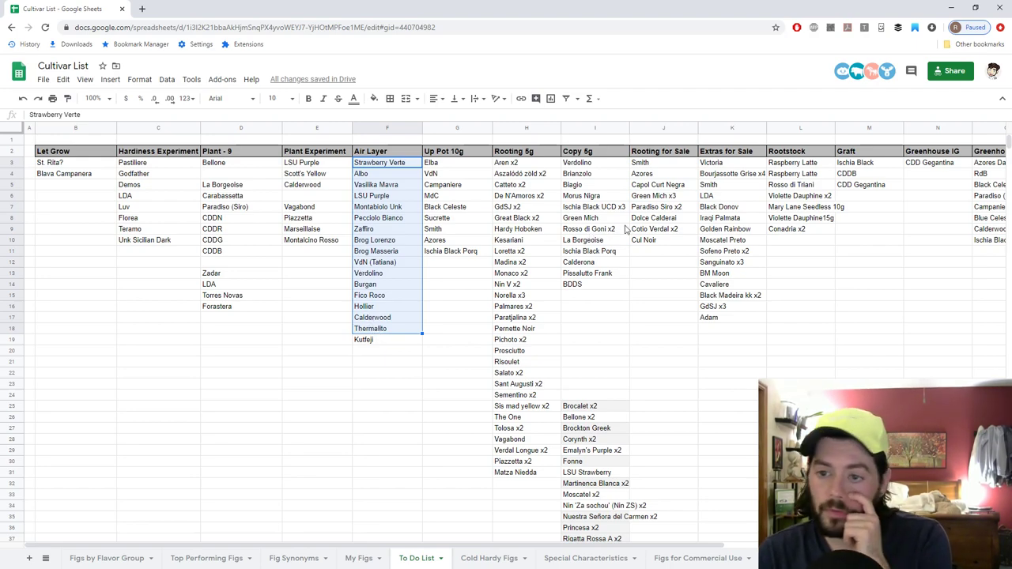
pyautogui.moveTo(819, 163); pyautogui.dragTo(801, 229)
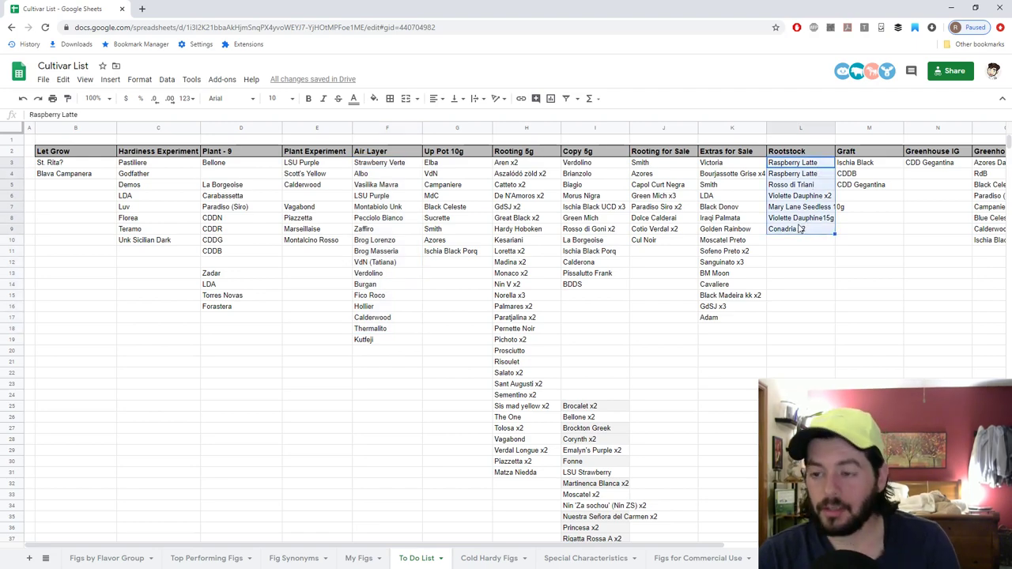
pyautogui.moveTo(868, 164); pyautogui.dragTo(866, 190)
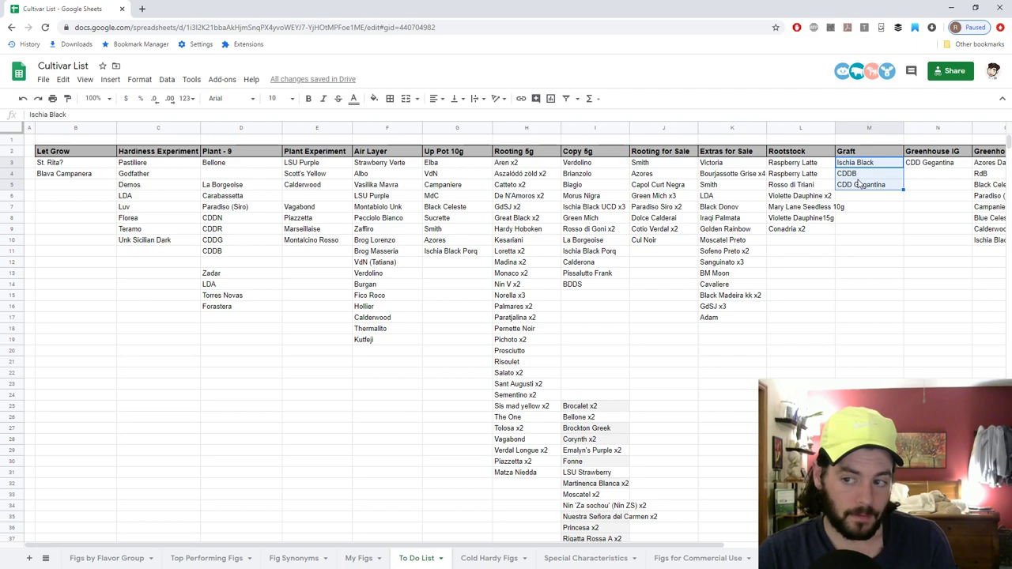
pyautogui.click(860, 175)
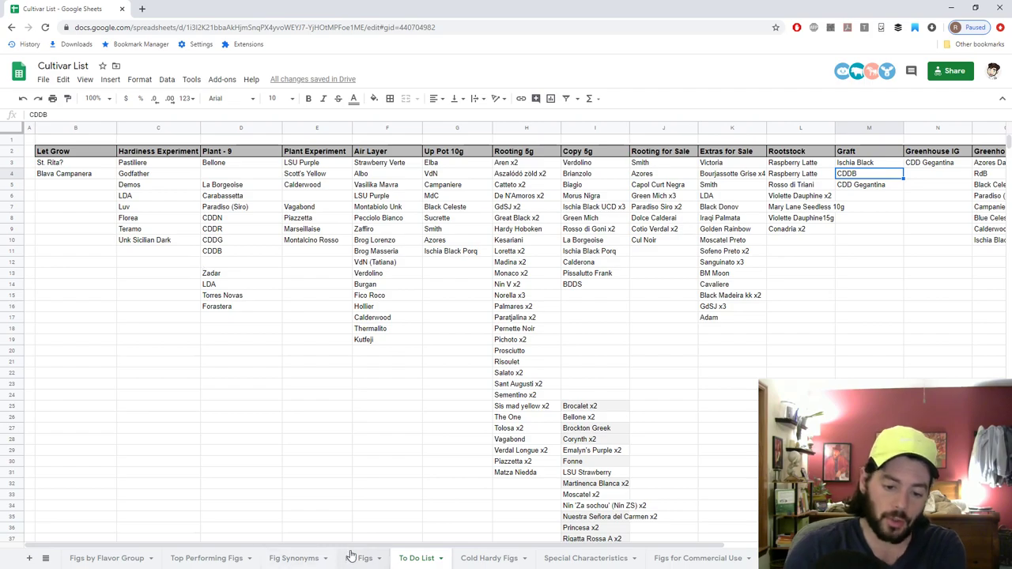
# - Open the Special Characteristics sheet and highlight the Hormonal Imbalance entries from Violette de Bordeaux up to Adriatic Types
pyautogui.click(586, 559)
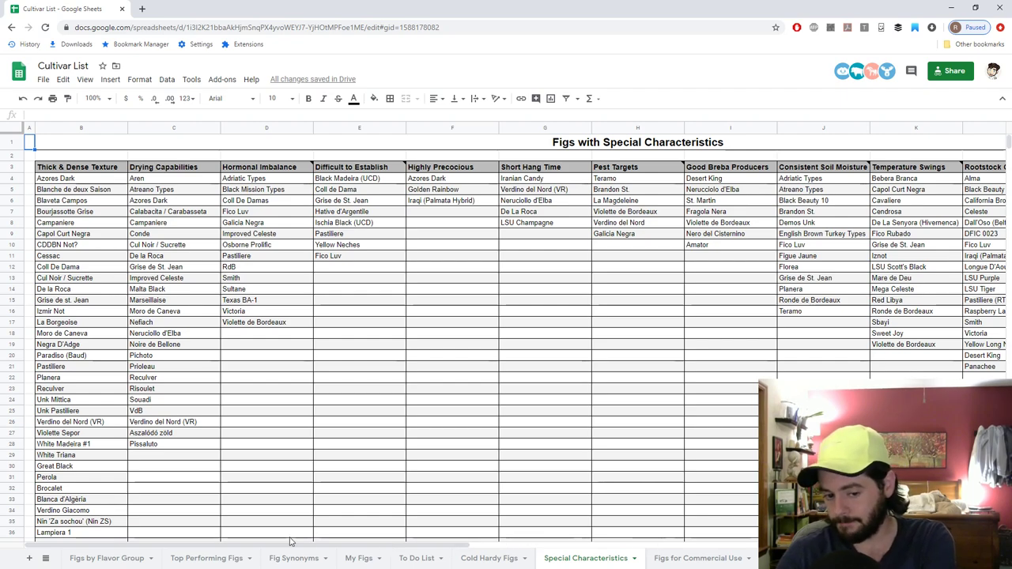
pyautogui.hscroll(1, 289, 548)
pyautogui.moveTo(288, 549); pyautogui.dragTo(409, 542)
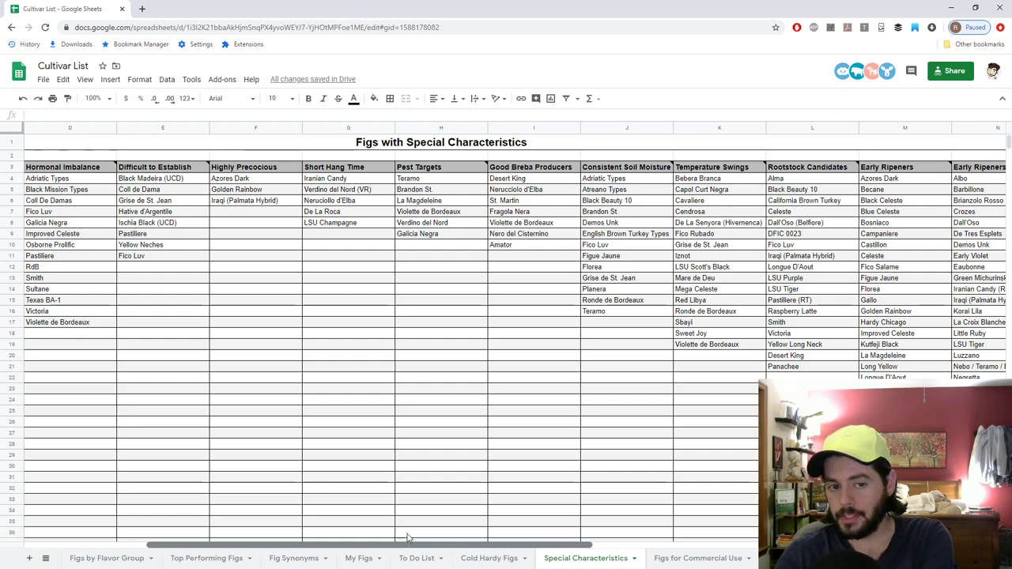
pyautogui.moveTo(407, 536); pyautogui.dragTo(291, 529)
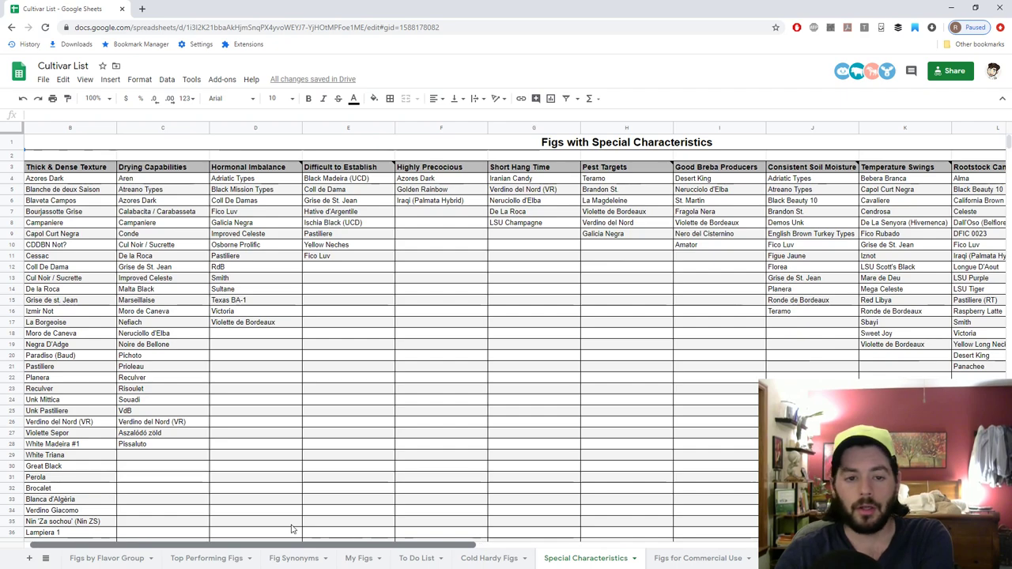
pyautogui.click(245, 325)
pyautogui.moveTo(252, 320); pyautogui.dragTo(269, 182)
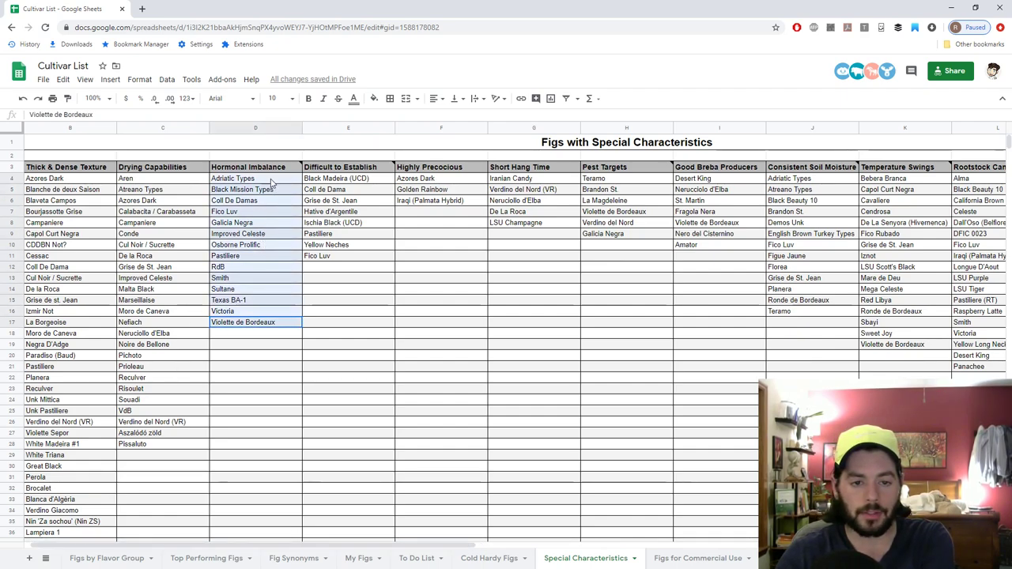
pyautogui.click(270, 180)
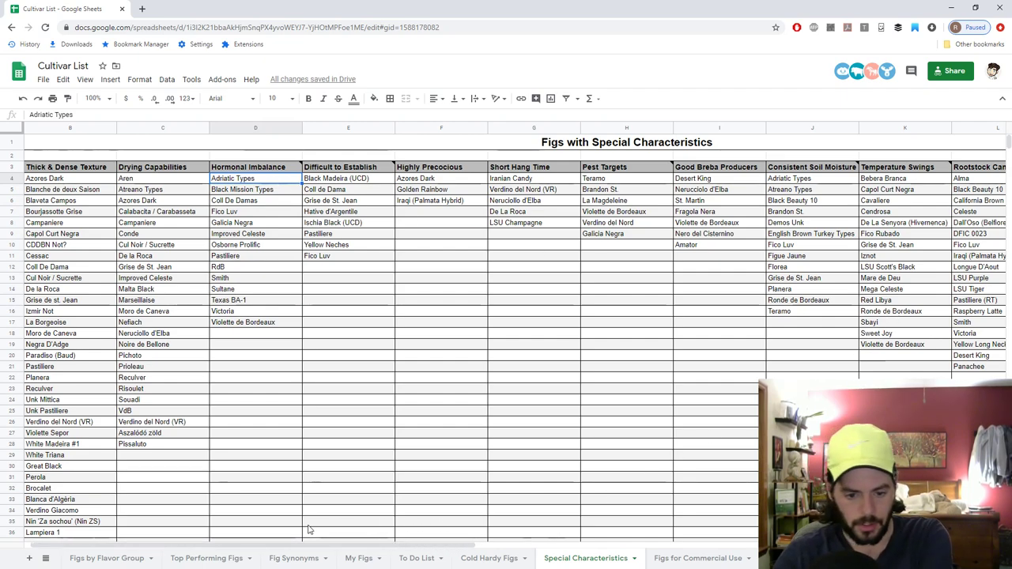
# - Highlight the Rootstock Candidates list from Alma through Panachee for review
pyautogui.moveTo(328, 545); pyautogui.dragTo(425, 543)
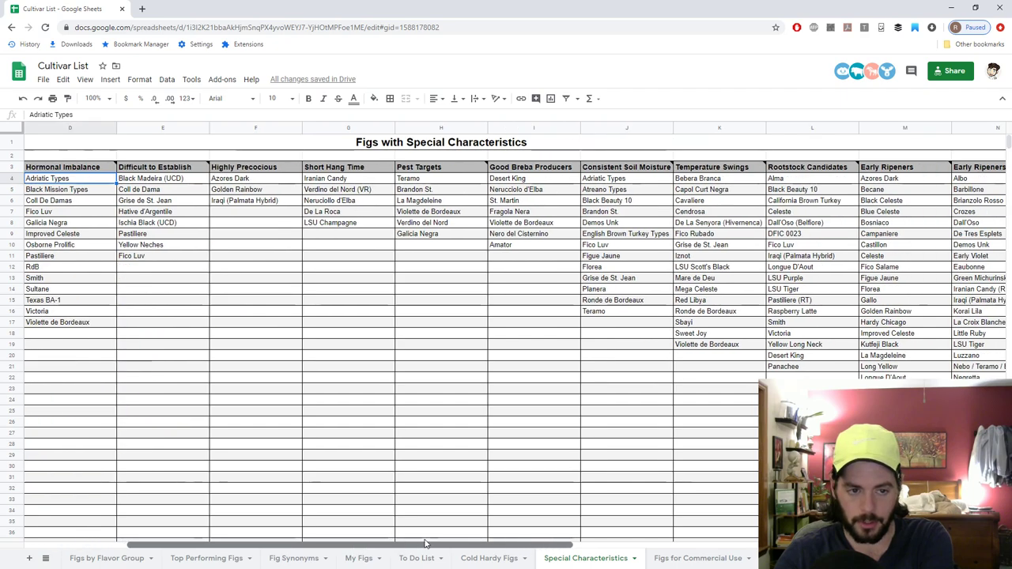
pyautogui.moveTo(794, 183); pyautogui.dragTo(794, 212)
pyautogui.moveTo(798, 255); pyautogui.dragTo(805, 371)
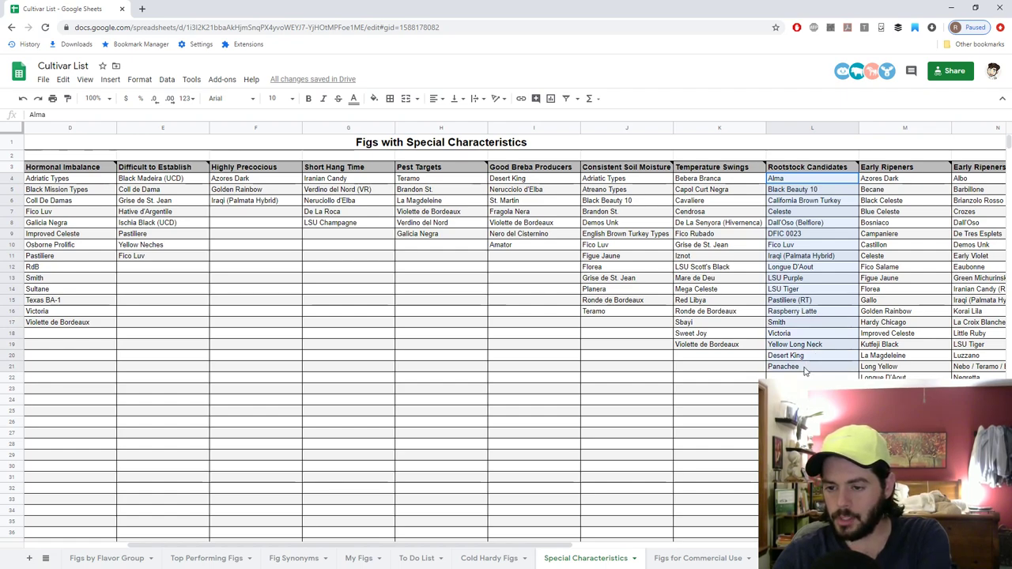
# - Read the header notes for Hormonal Imbalance and Rootstock Candidates, and highlight the Hormonal Imbalance column through Violette de Bordeaux
pyautogui.click(83, 331)
pyautogui.click(79, 171)
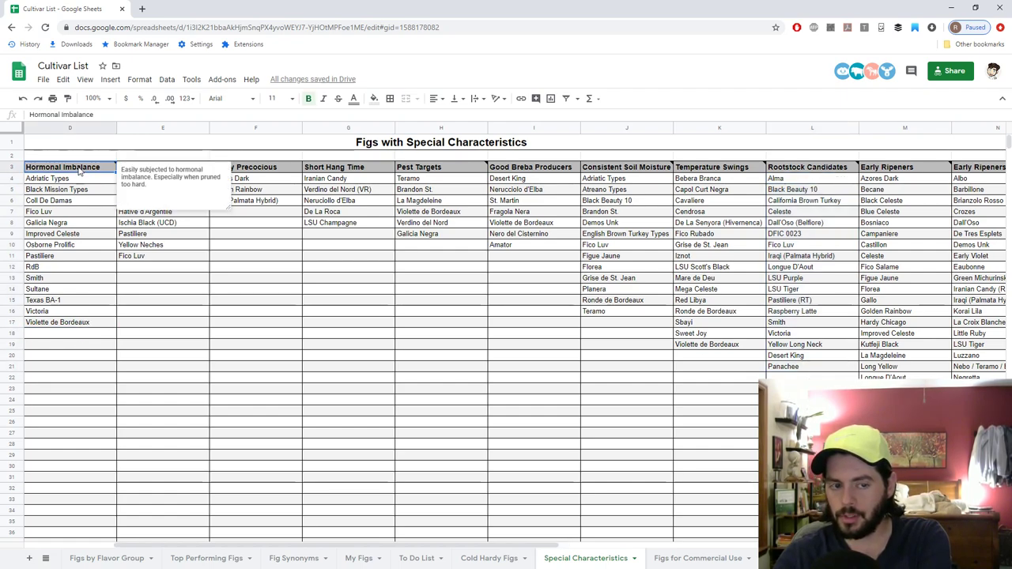
pyautogui.moveTo(79, 171); pyautogui.dragTo(87, 348)
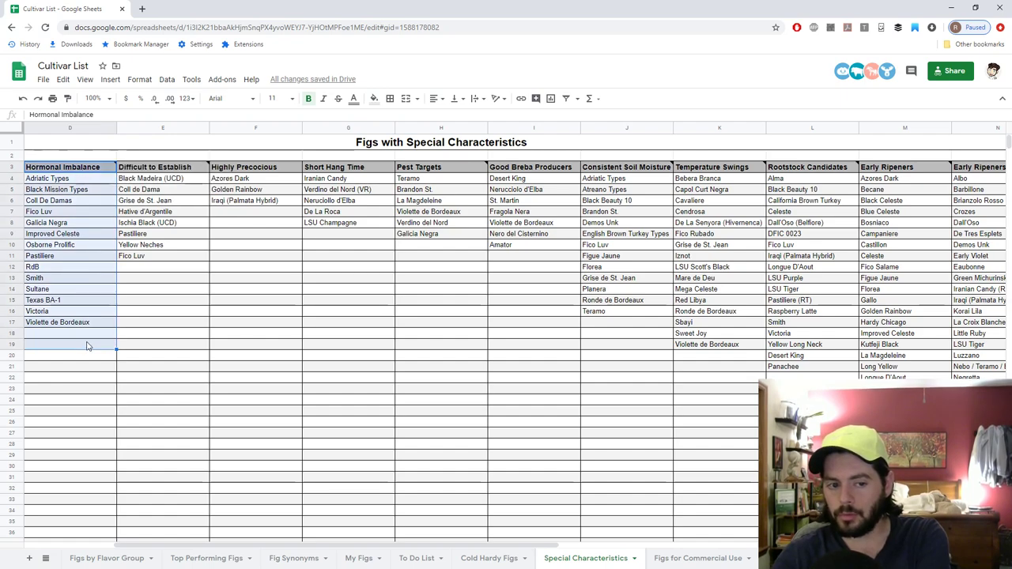
pyautogui.click(89, 339)
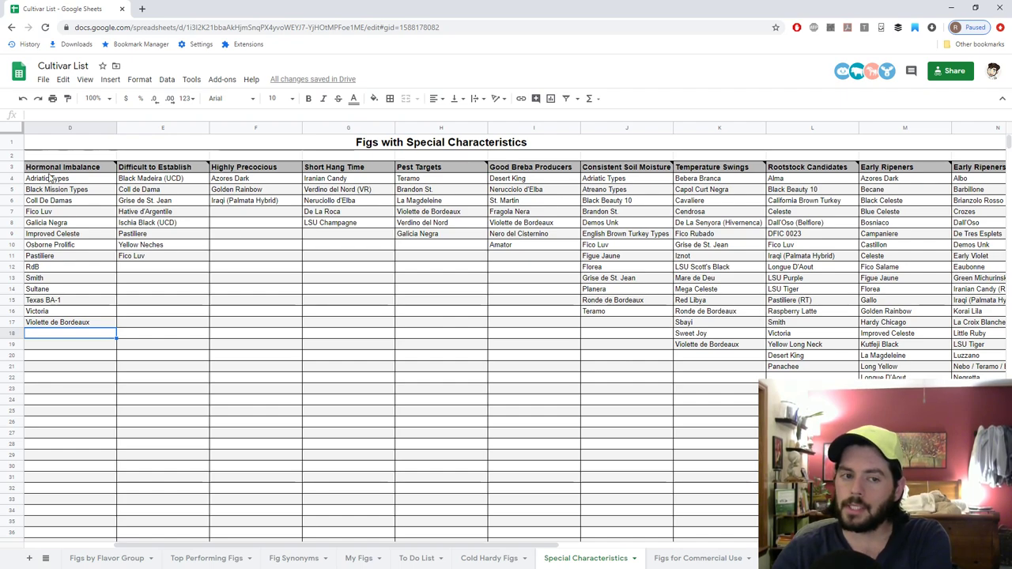
pyautogui.moveTo(52, 171)
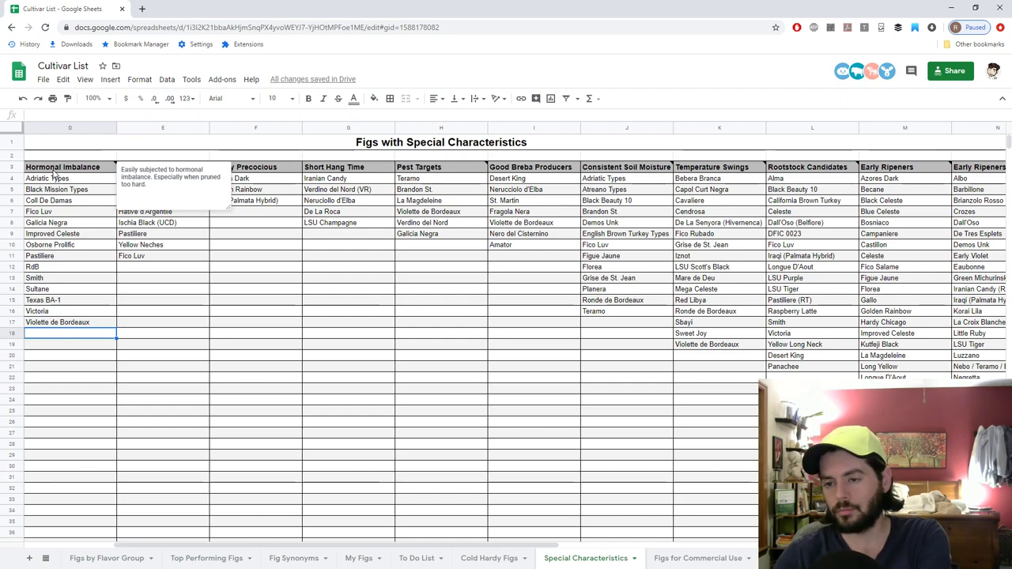
pyautogui.click(789, 167)
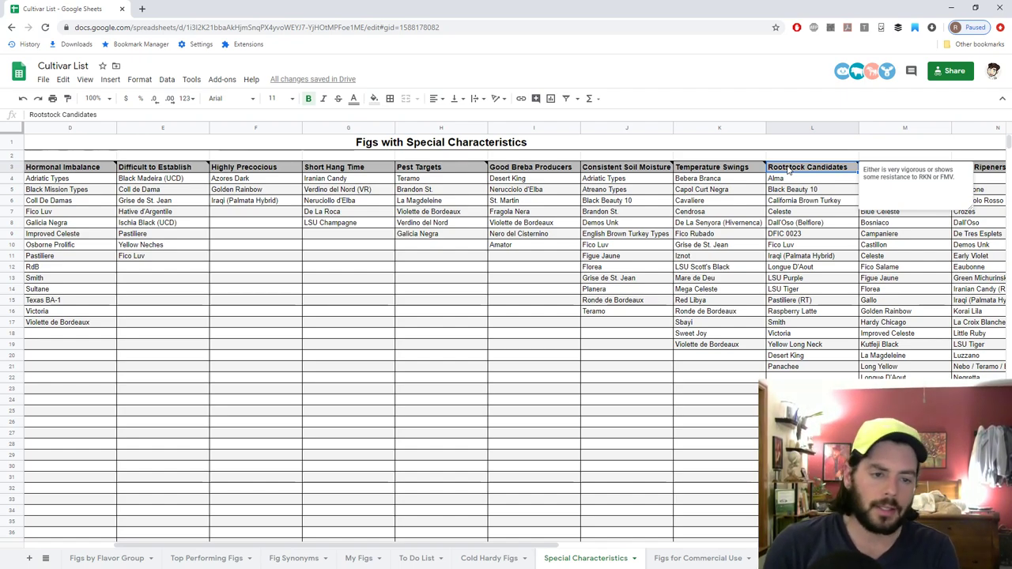
pyautogui.moveTo(55, 172); pyautogui.dragTo(56, 326)
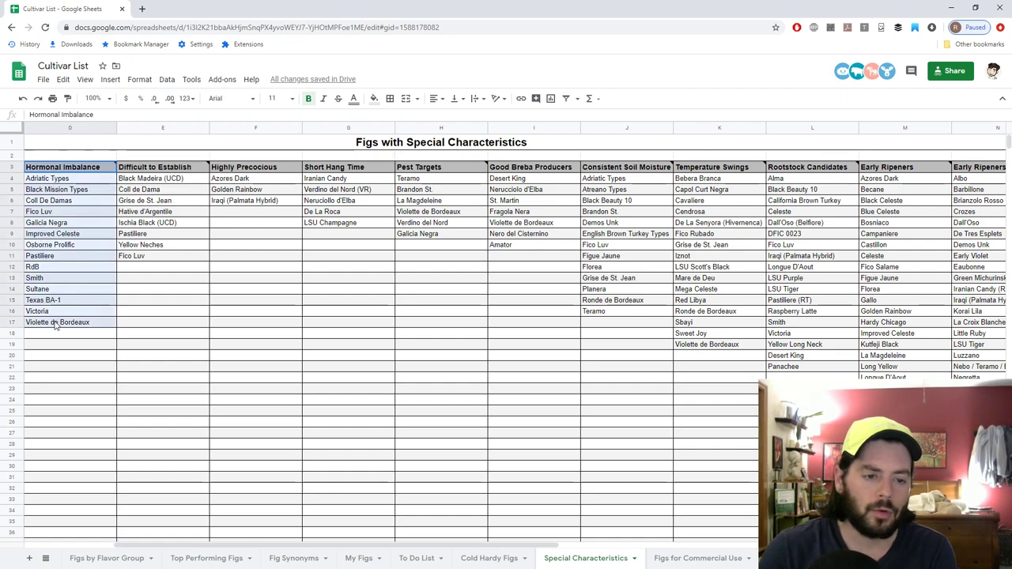
# - Look at the Top Performing Figs sheet, then check Improved Celeste, Coll De Damas, Fico Luv and Adriatic Types under Hormonal Imbalance in Special Characteristics
pyautogui.click(195, 556)
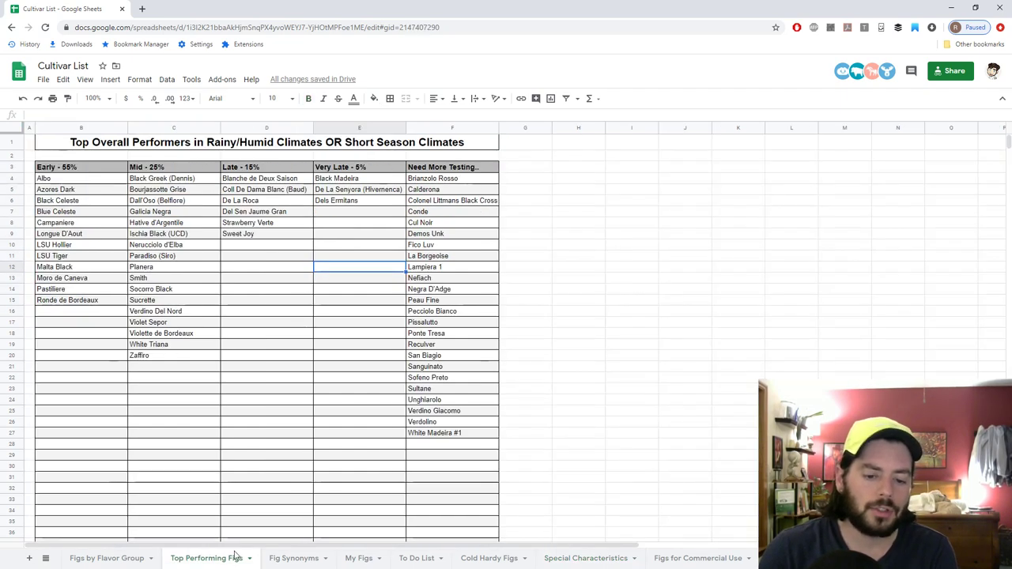
pyautogui.click(585, 558)
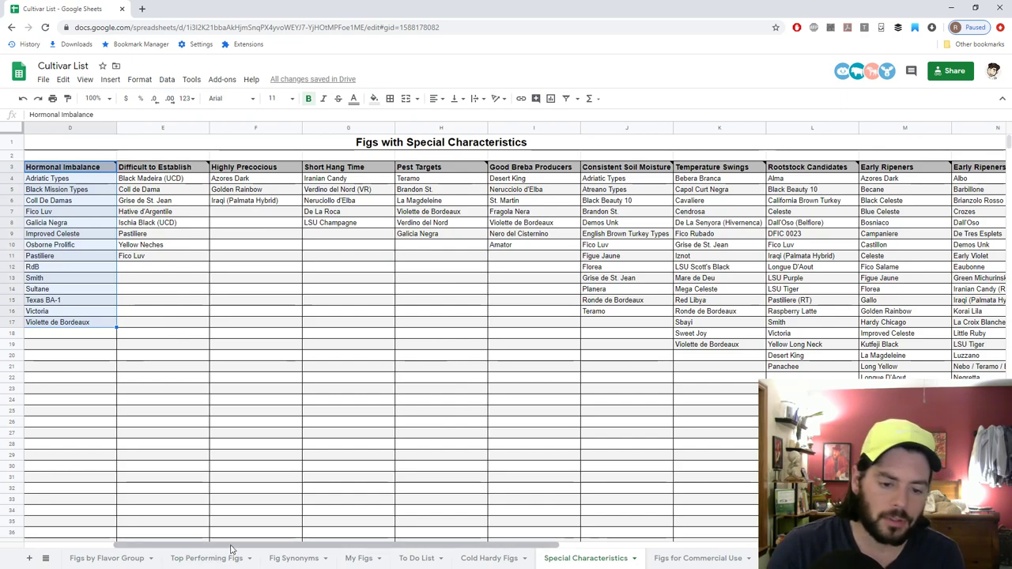
pyautogui.moveTo(230, 547); pyautogui.dragTo(215, 547)
pyautogui.click(158, 233)
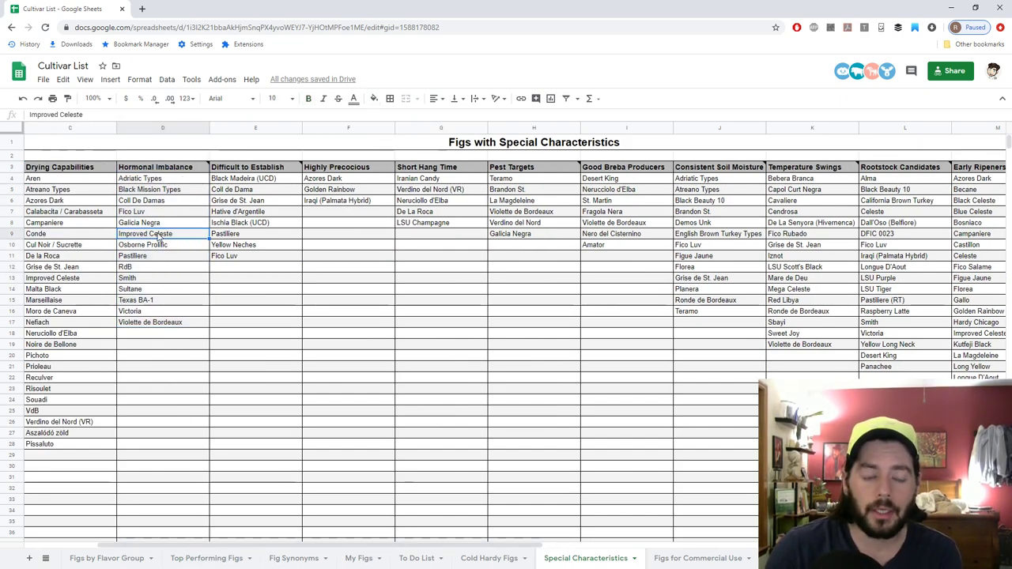
pyautogui.click(152, 202)
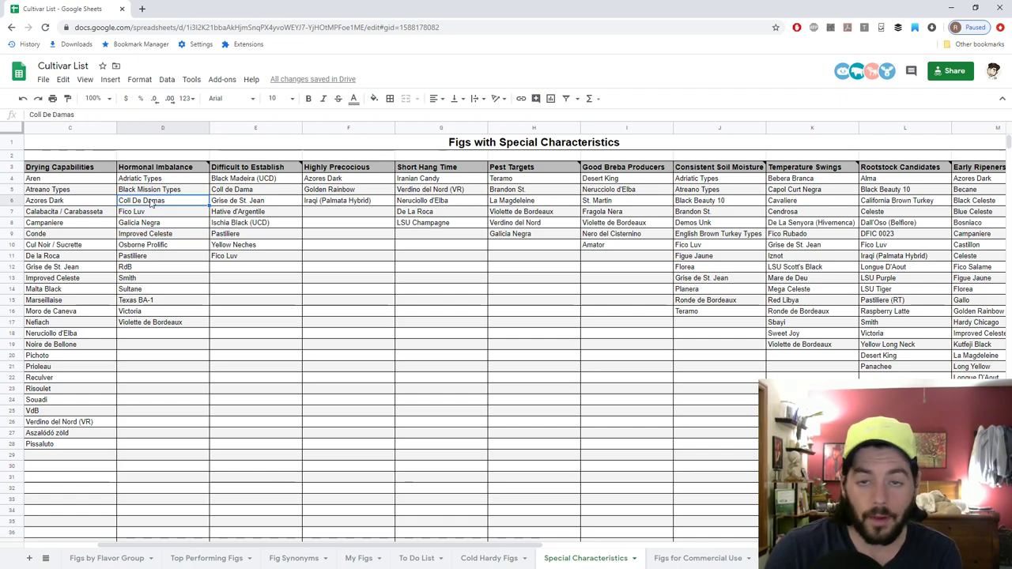
pyautogui.click(147, 215)
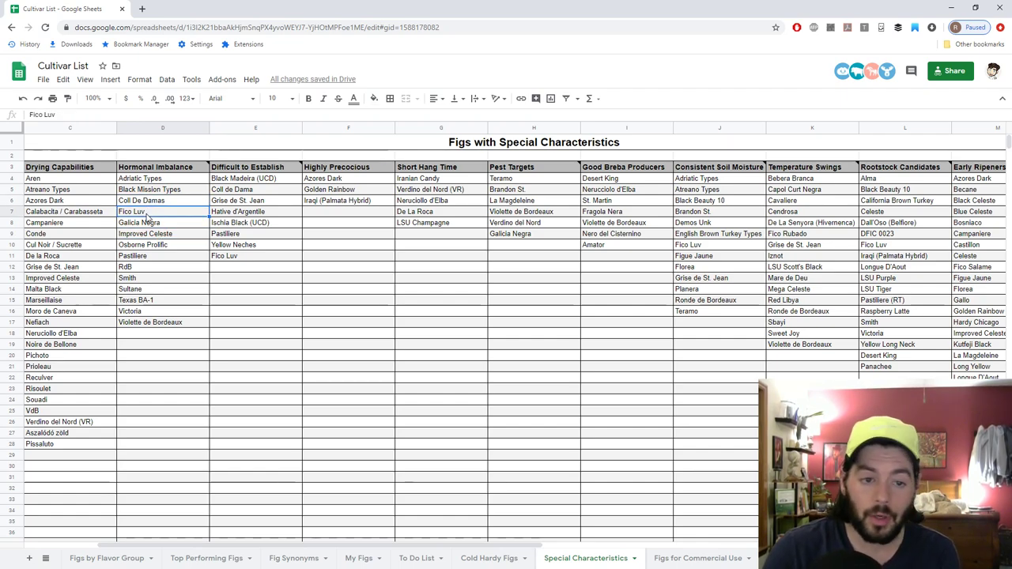
pyautogui.click(149, 182)
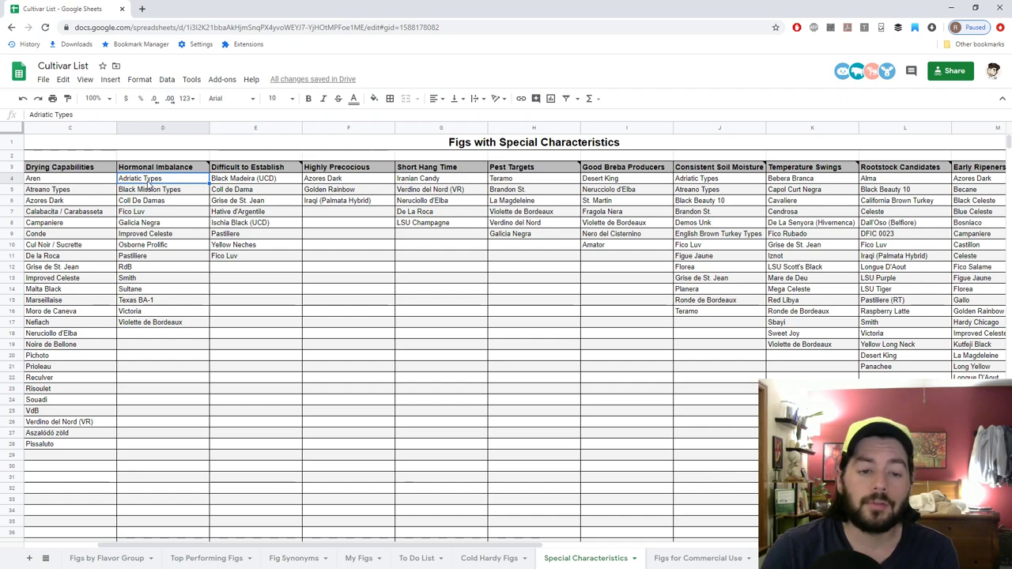
# - Go through Pastiliere, RdB, Smith, Texas BA-1, Victoria and Violette de Bordeaux in the Hormonal Imbalance column
pyautogui.click(148, 262)
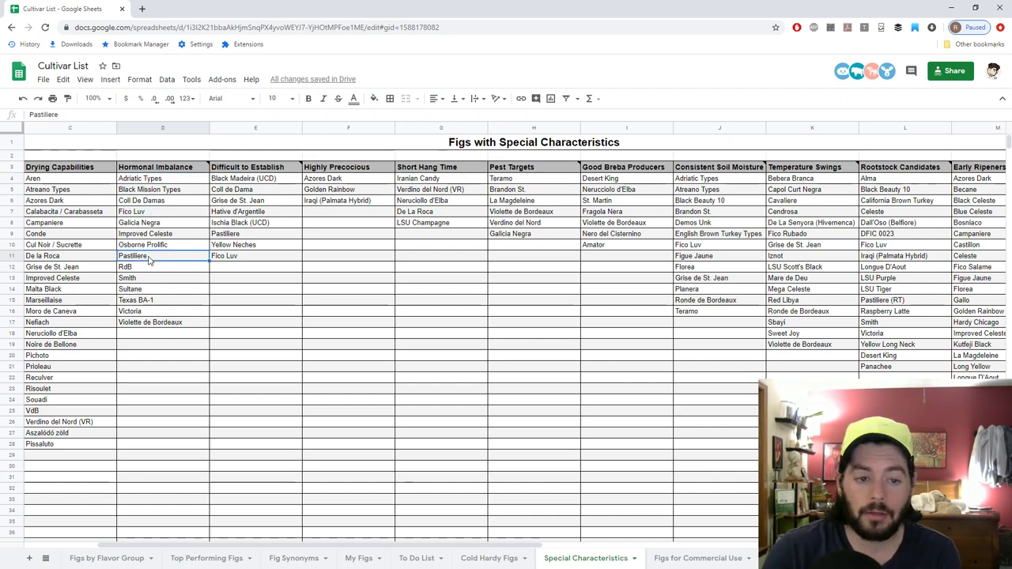
pyautogui.click(142, 271)
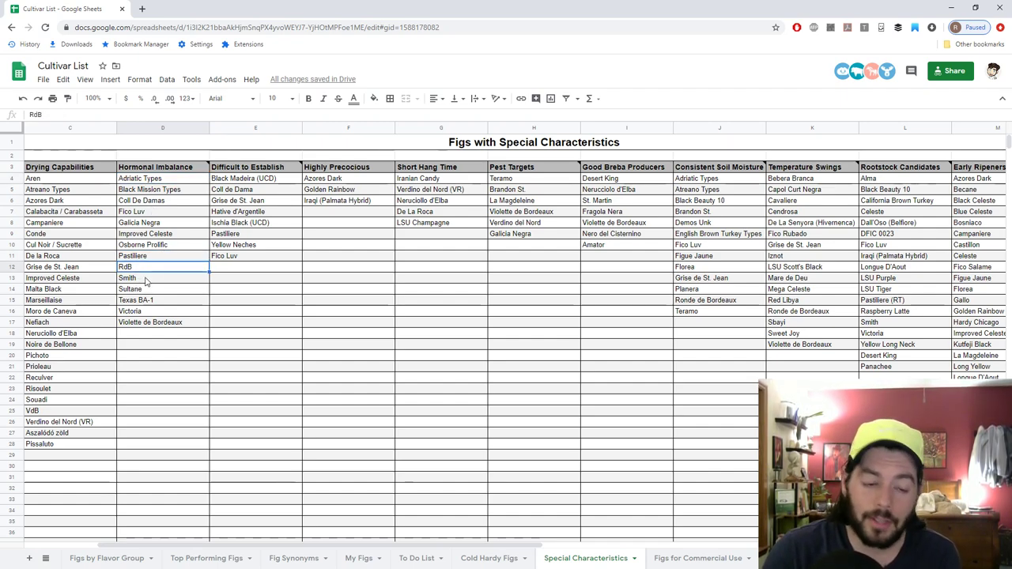
pyautogui.click(146, 281)
pyautogui.click(156, 301)
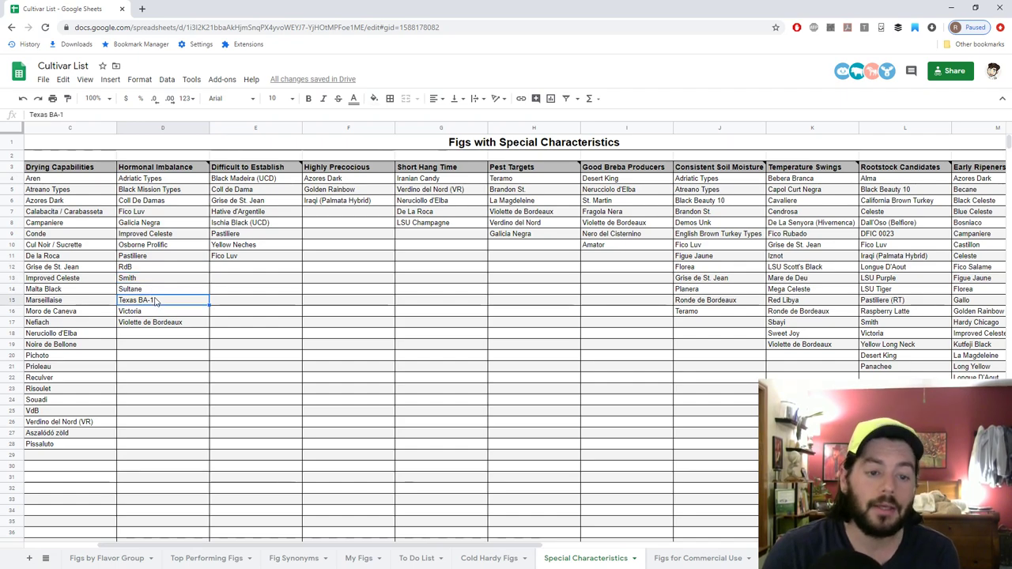
pyautogui.click(159, 312)
pyautogui.click(160, 323)
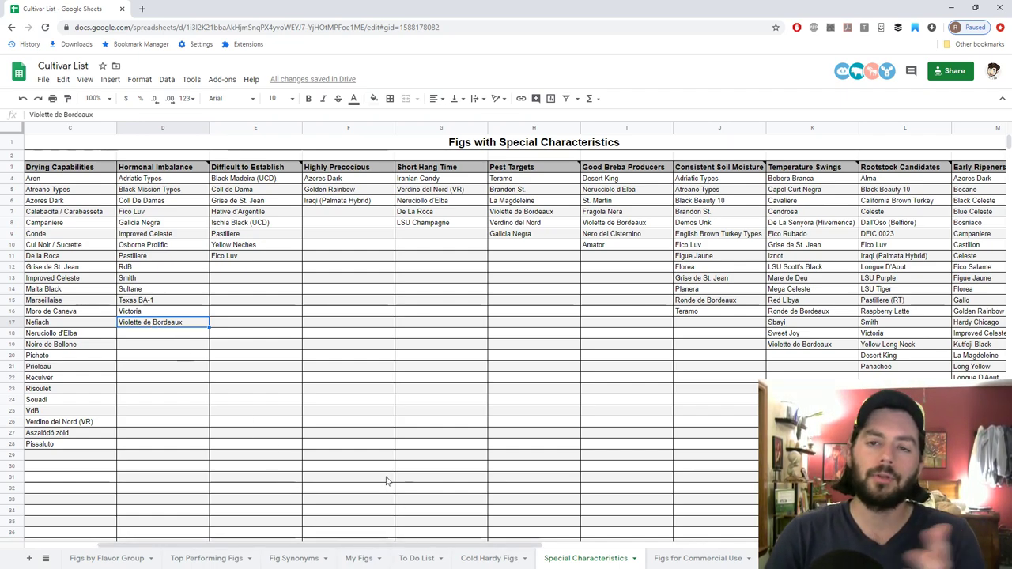
# - Return to the To Do List sheet and check Black Celeste and Ischia Black Porq in the Up Pot 10g column
pyautogui.click(416, 559)
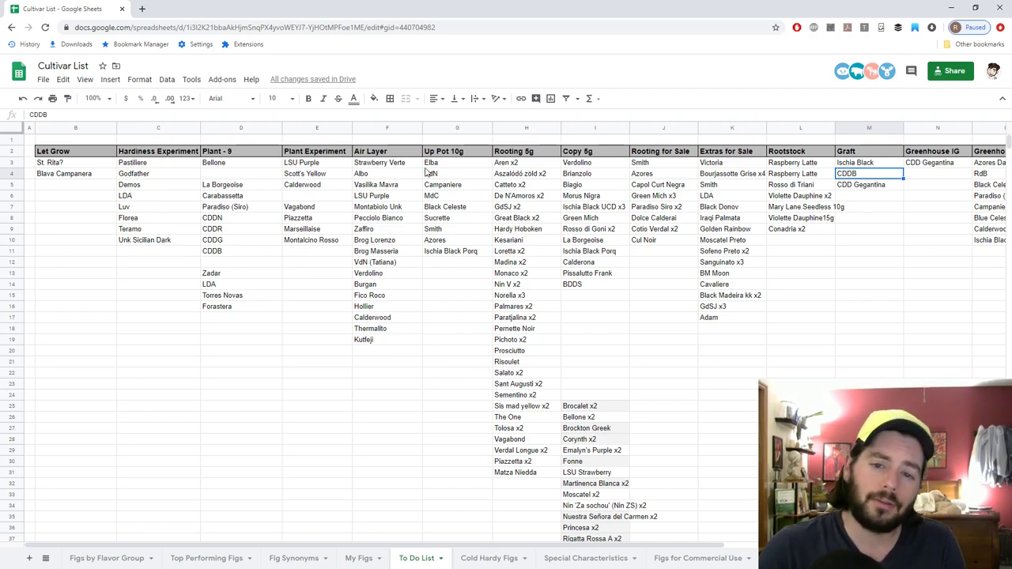
pyautogui.click(443, 209)
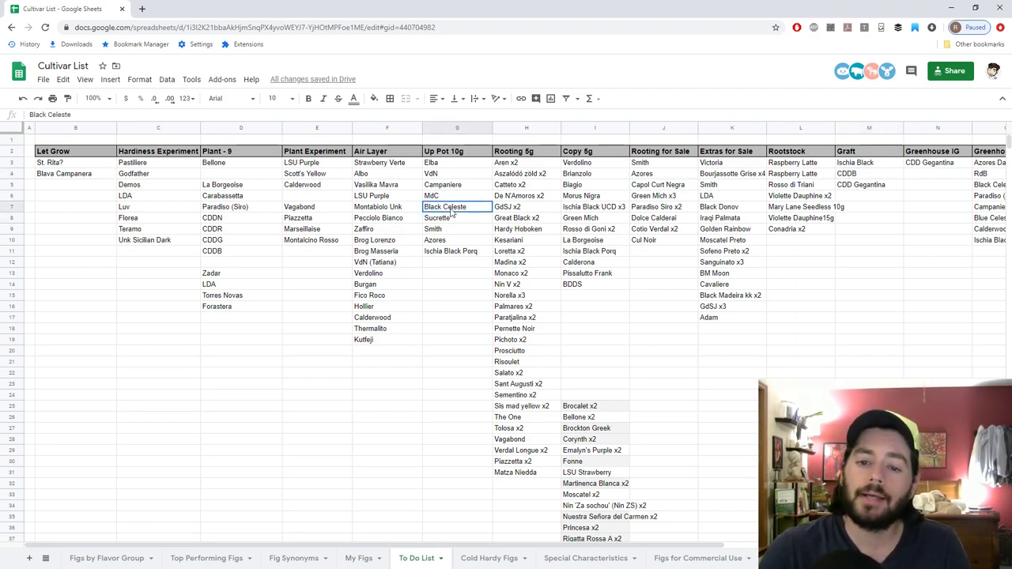
pyautogui.click(449, 252)
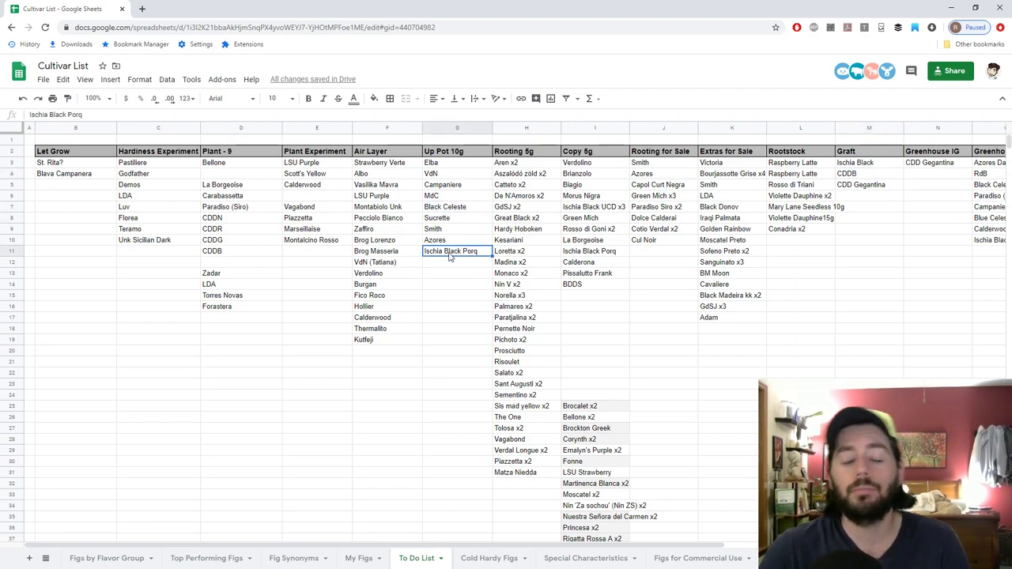
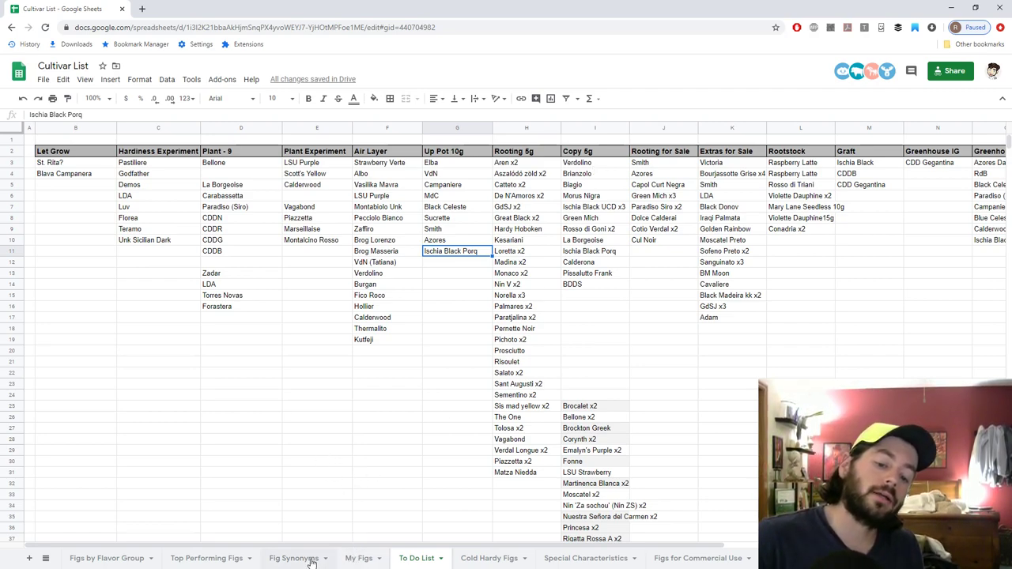
# - Review the Need More Testing column on the Top Performing Figs sheet and select Verdino Giacomo
pyautogui.click(209, 558)
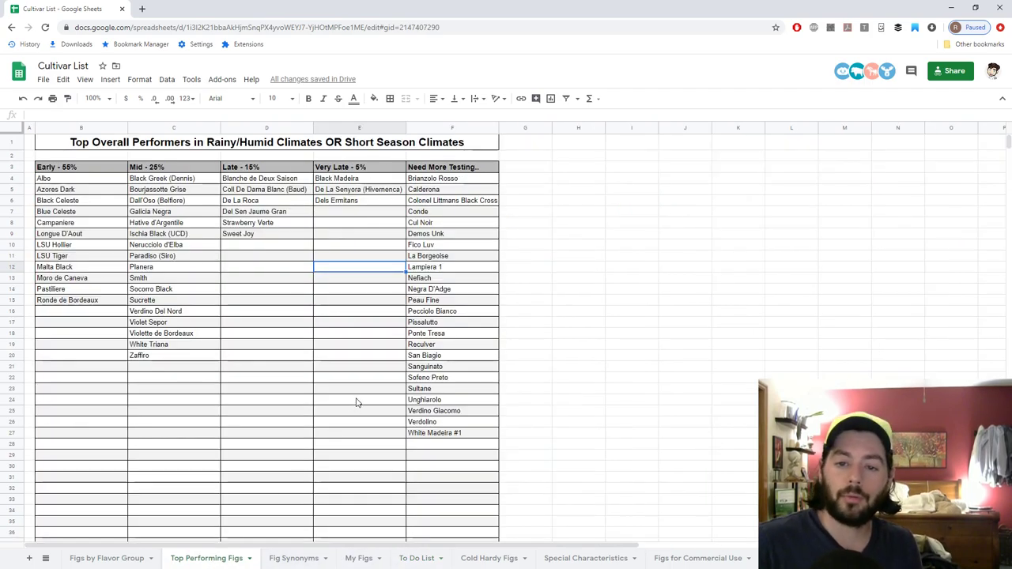
pyautogui.scroll(-2, 342, 350)
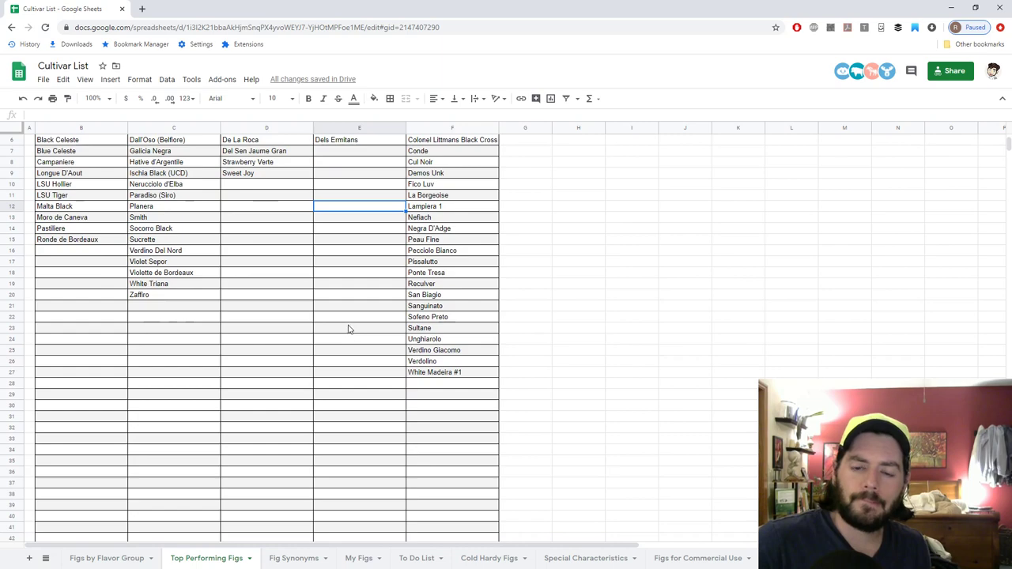
pyautogui.scroll(-1, 349, 329)
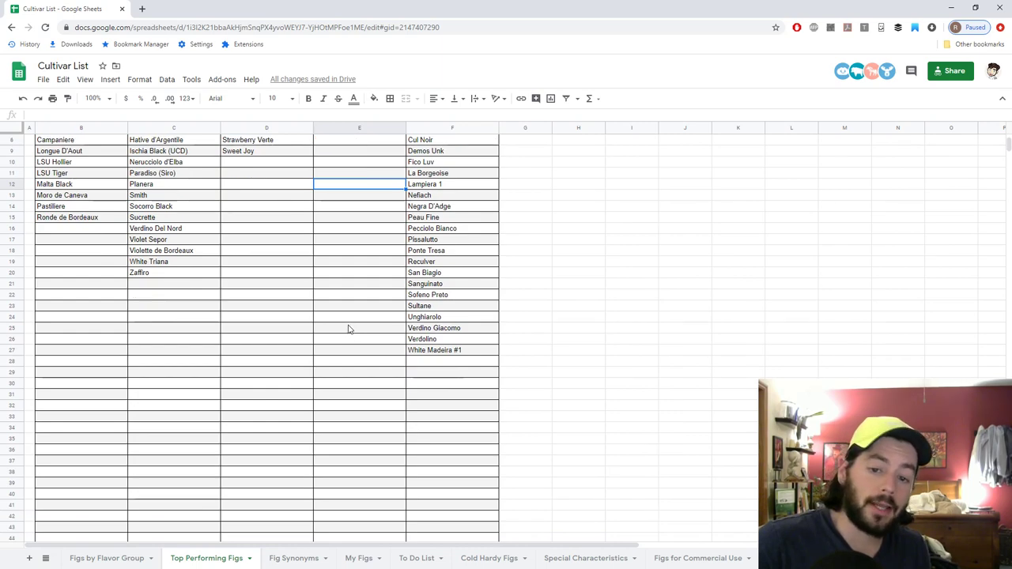
pyautogui.scroll(-1, 348, 329)
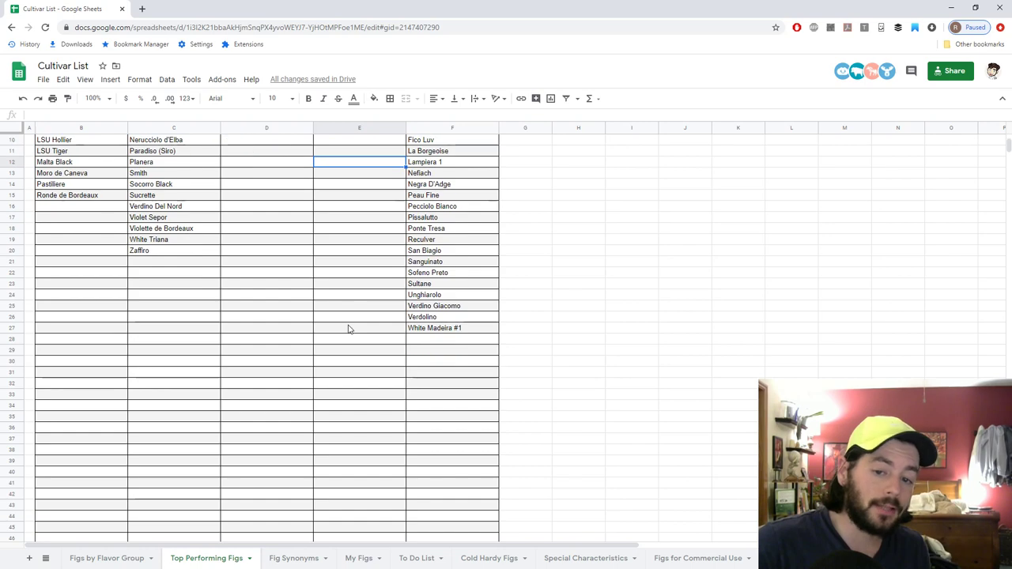
pyautogui.click(441, 309)
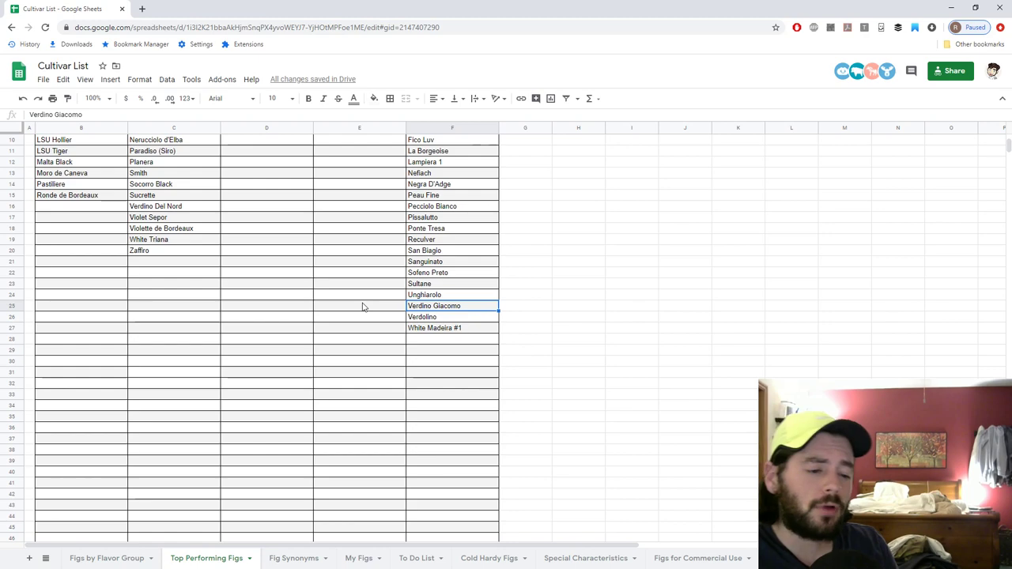
pyautogui.scroll(1, 366, 275)
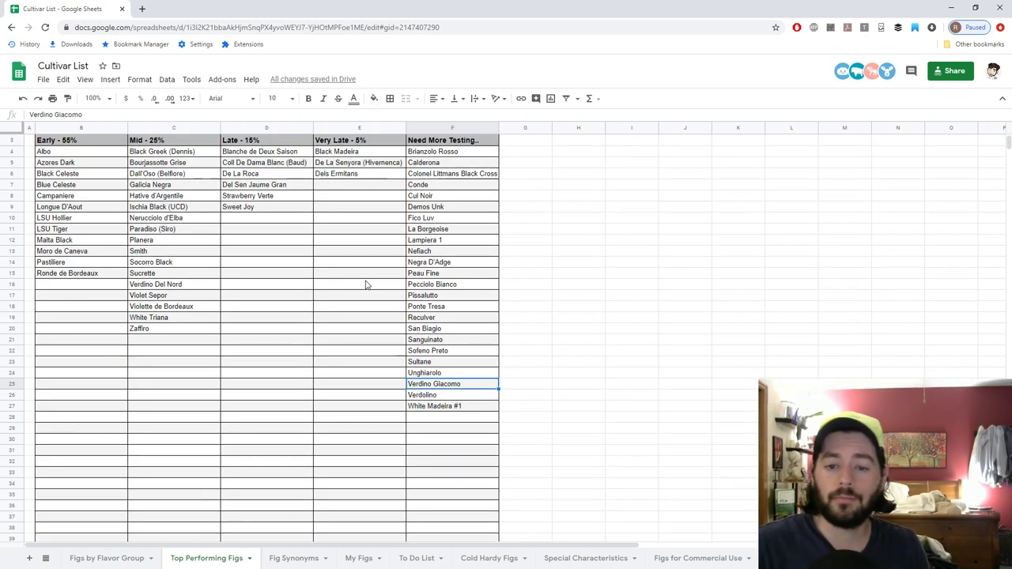
pyautogui.scroll(-1, 365, 284)
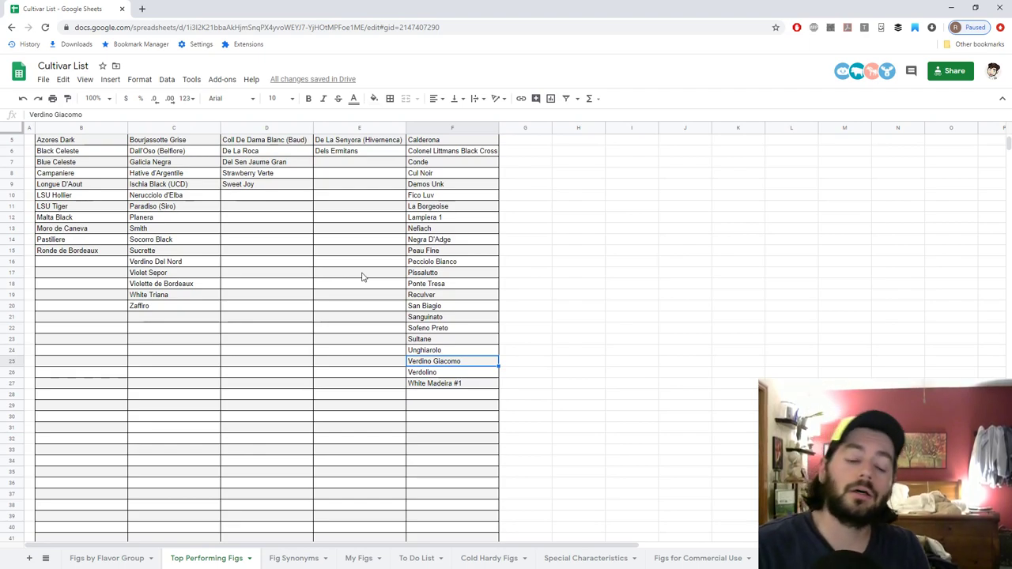
# - Return to the To Do List sheet and read the Rooting 5g and Copy 5g columns down to their last entries
pyautogui.click(419, 558)
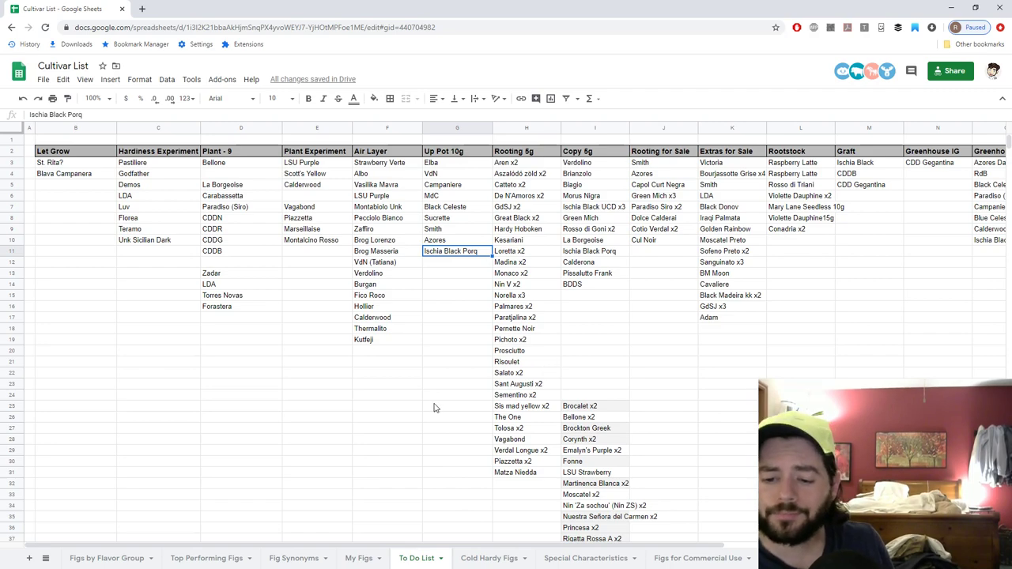
pyautogui.scroll(-3, 440, 388)
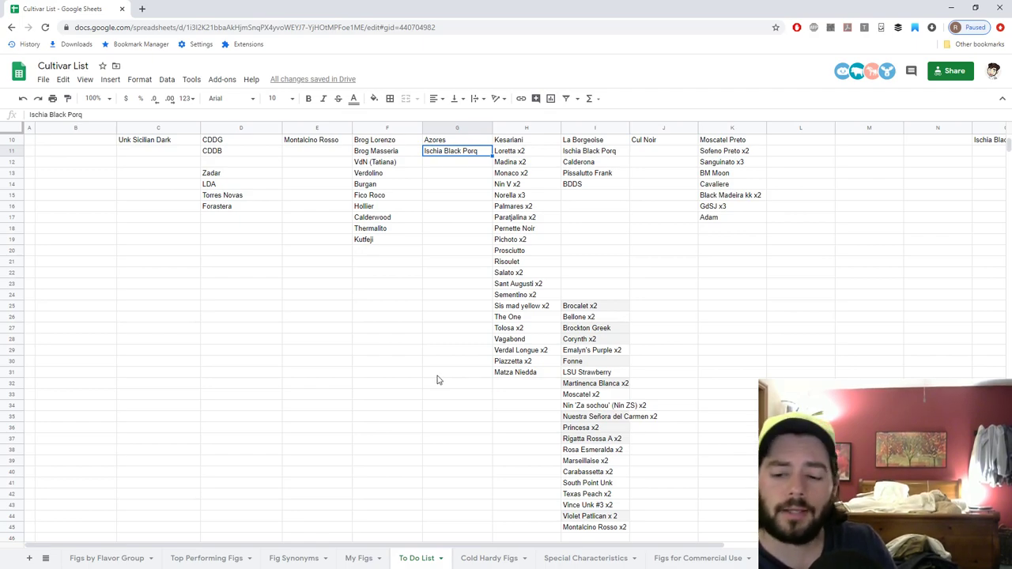
pyautogui.scroll(-1, 439, 381)
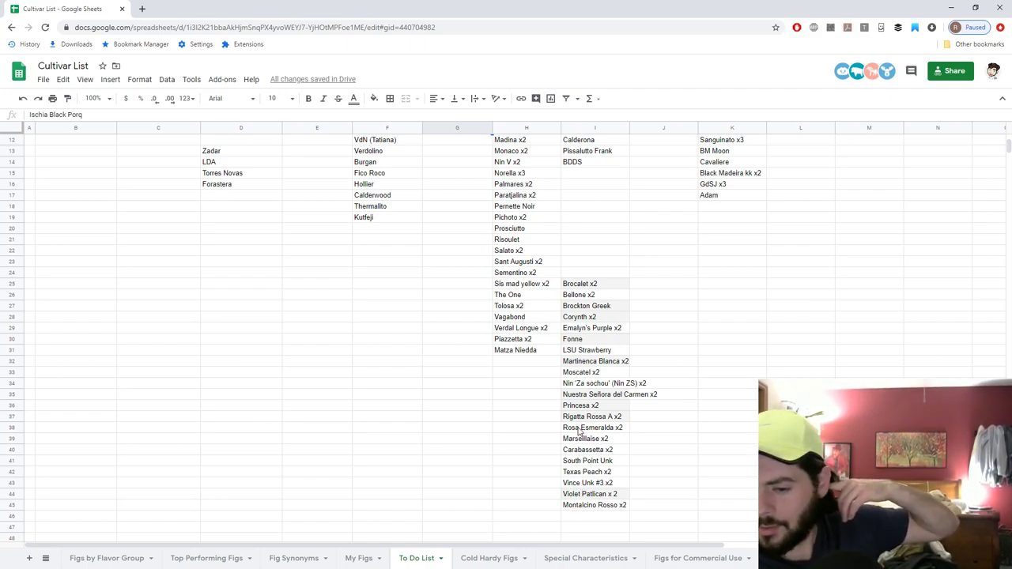
pyautogui.scroll(4, 530, 416)
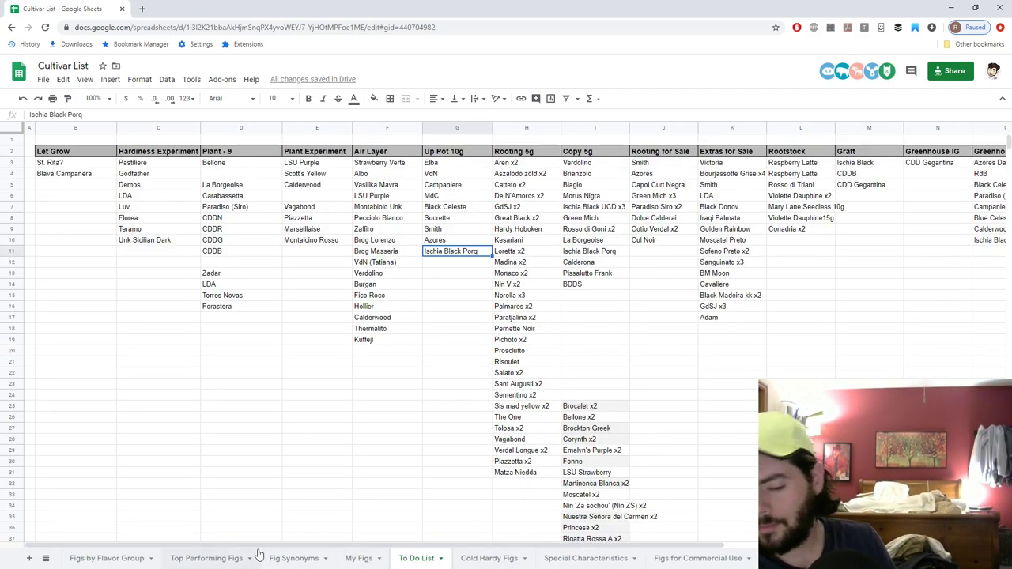
# - Go back to Top Performing Figs and step up the Need More Testing column from Verdino Giacomo to Reculver
pyautogui.click(110, 558)
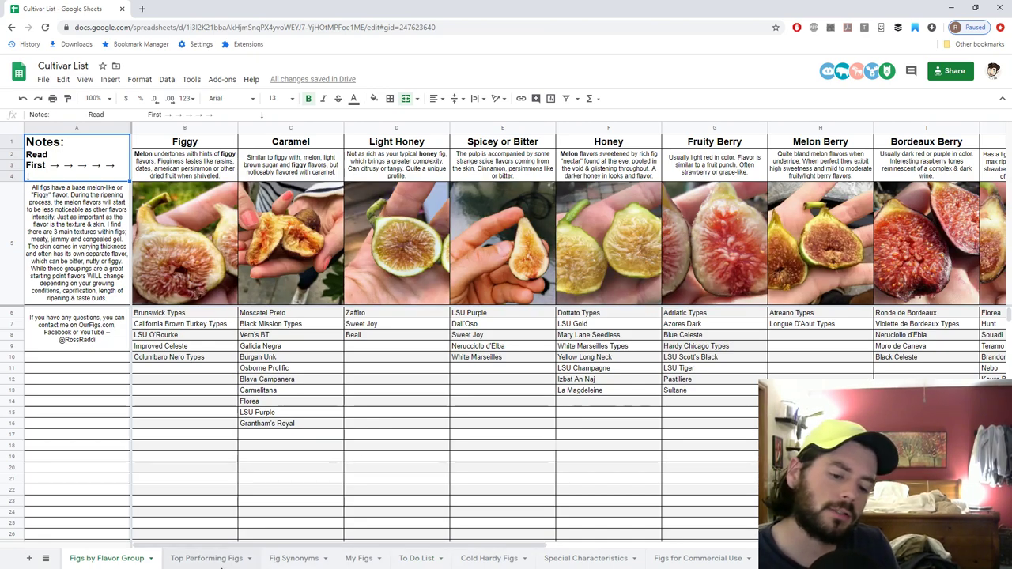
pyautogui.click(215, 559)
pyautogui.scroll(2, 369, 413)
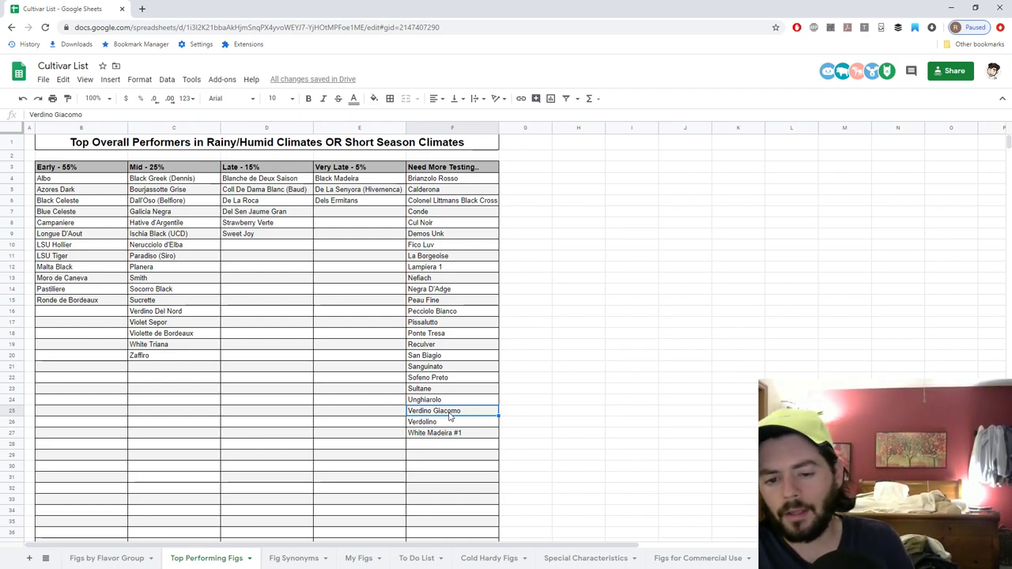
pyautogui.press('Up')
pyautogui.press('Up')
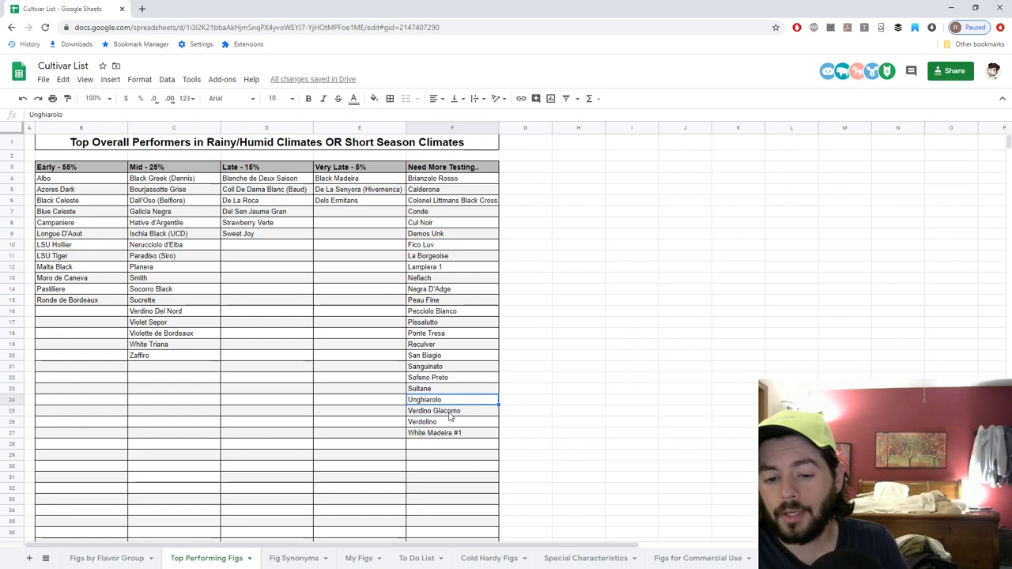
pyautogui.press('Up')
pyautogui.press('Up')
pyautogui.press('Up')
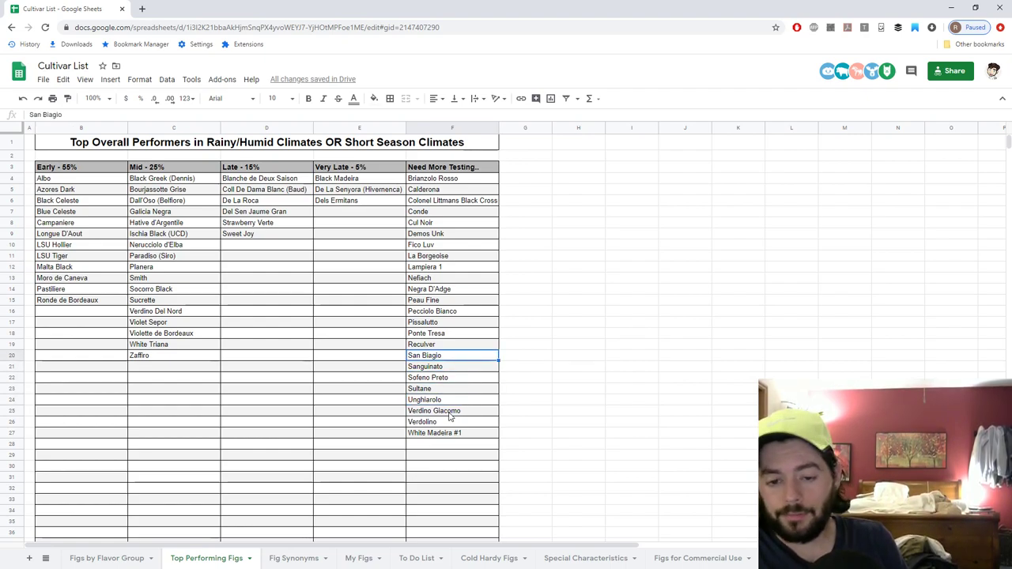
pyautogui.press('Up')
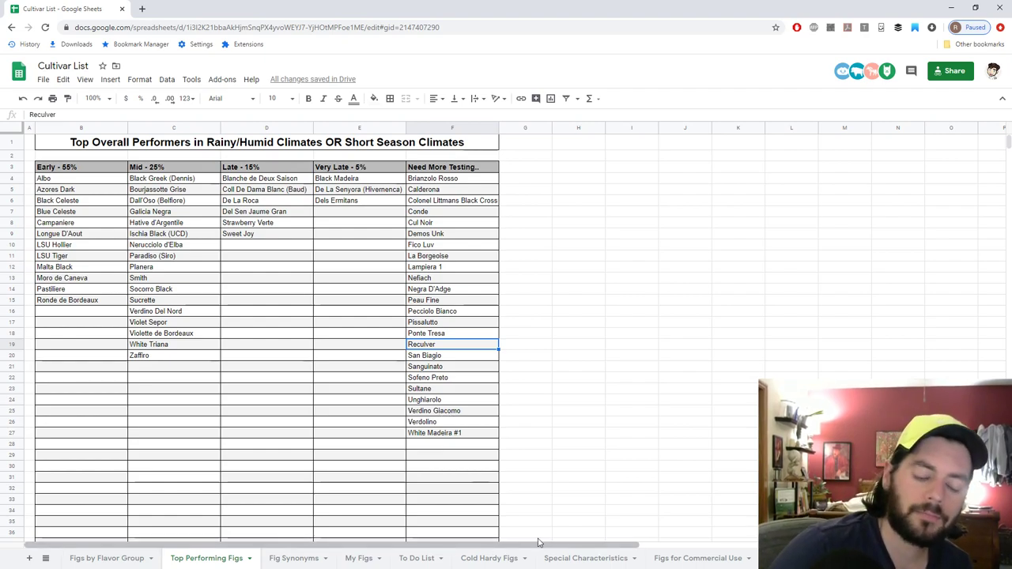
# - On the To Do List sheet, check Paratjalina x2 under Rooting 5g and the Copy 5g entries from Brocalet x2 down
pyautogui.click(360, 559)
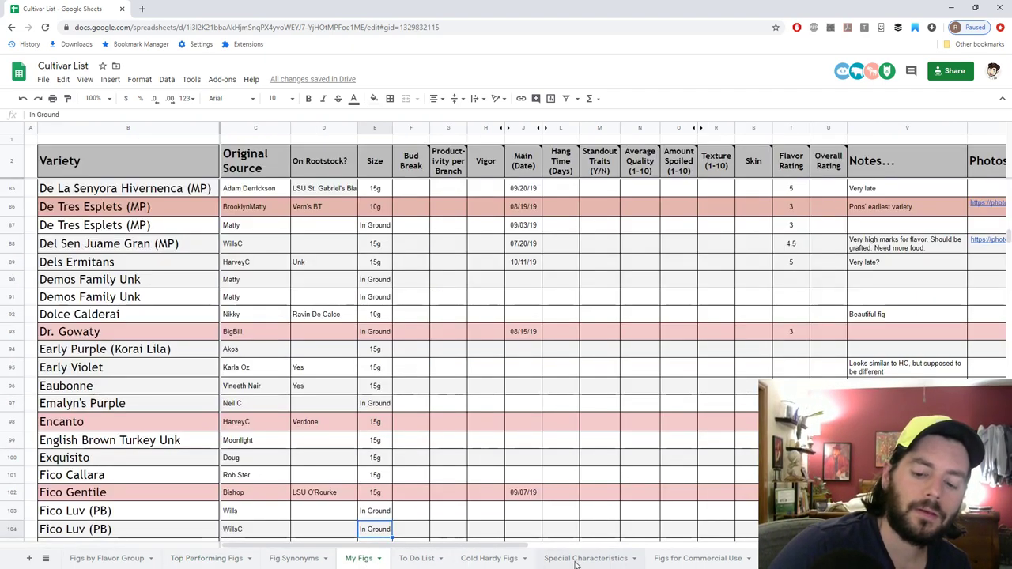
pyautogui.click(419, 559)
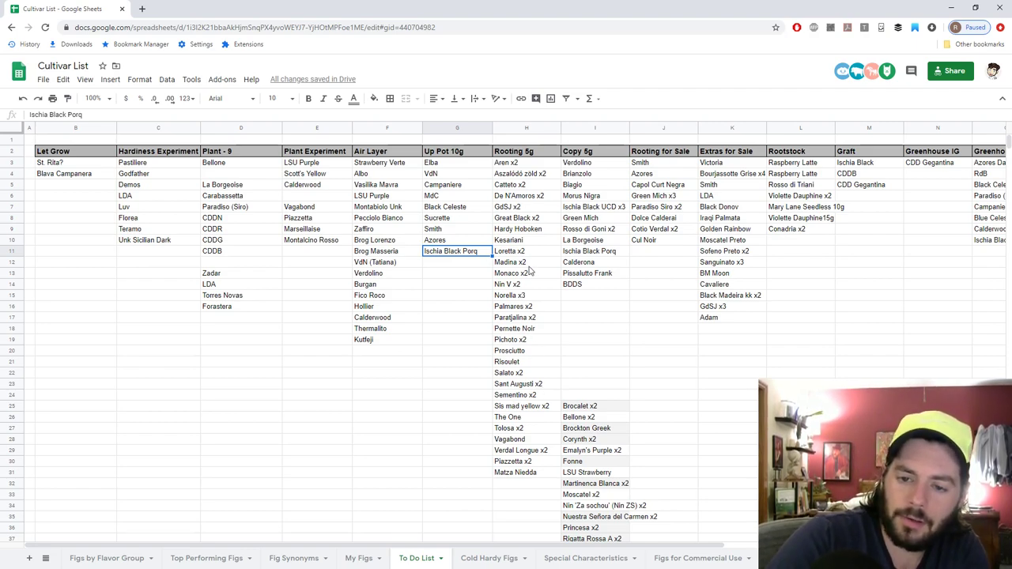
pyautogui.click(544, 321)
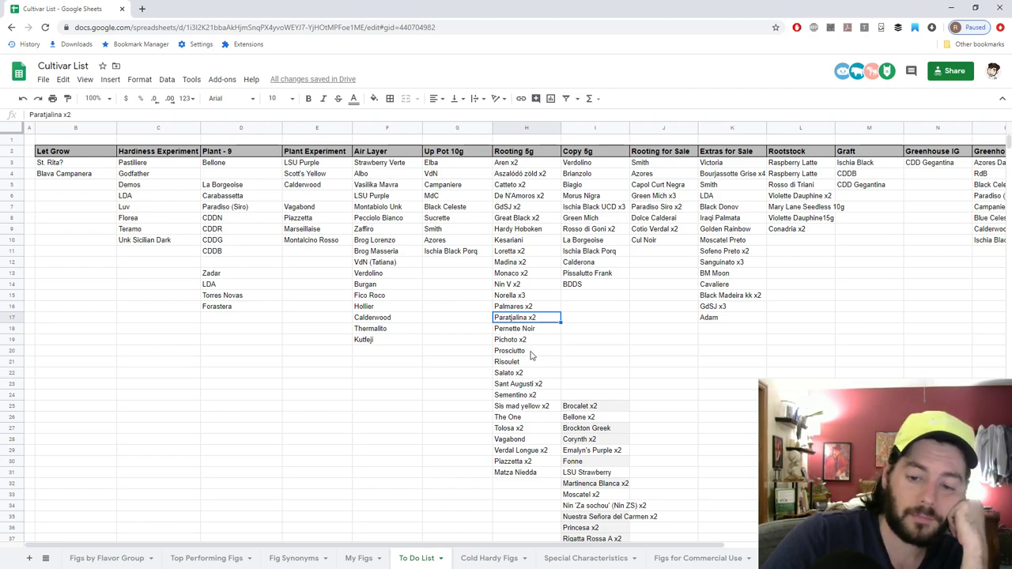
pyautogui.scroll(-1, 528, 360)
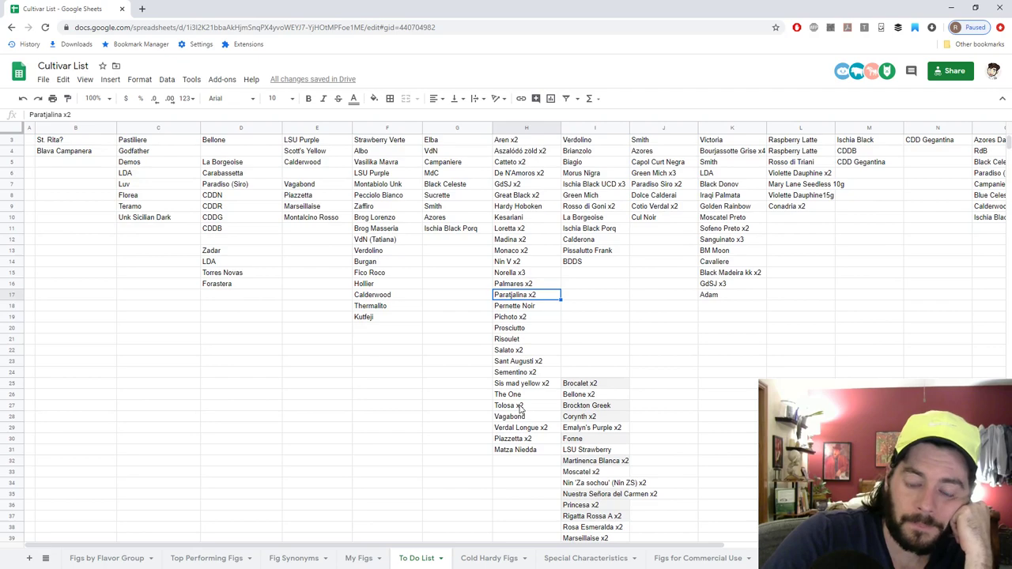
pyautogui.click(593, 387)
pyautogui.scroll(-5, 594, 396)
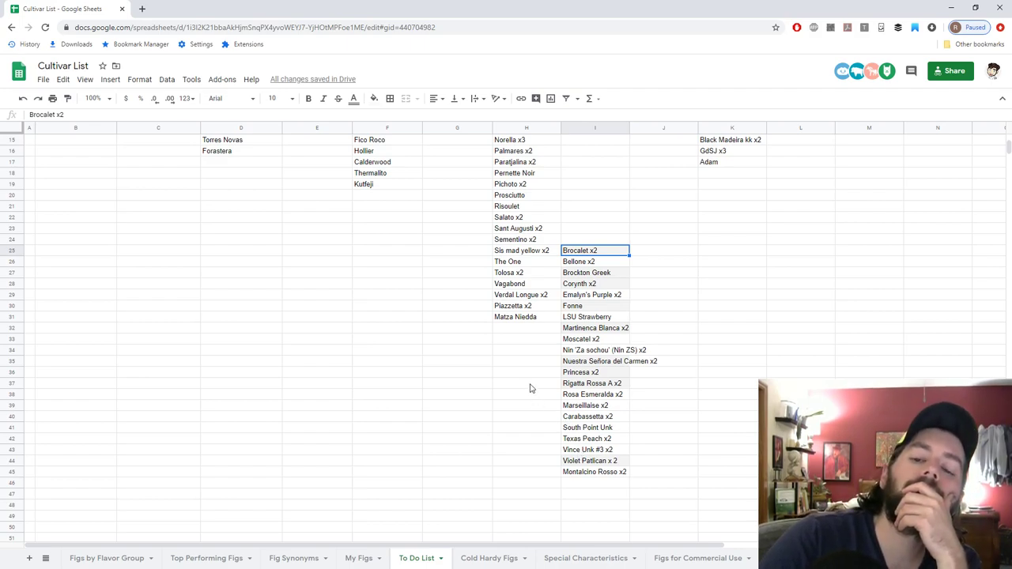
pyautogui.scroll(2, 531, 388)
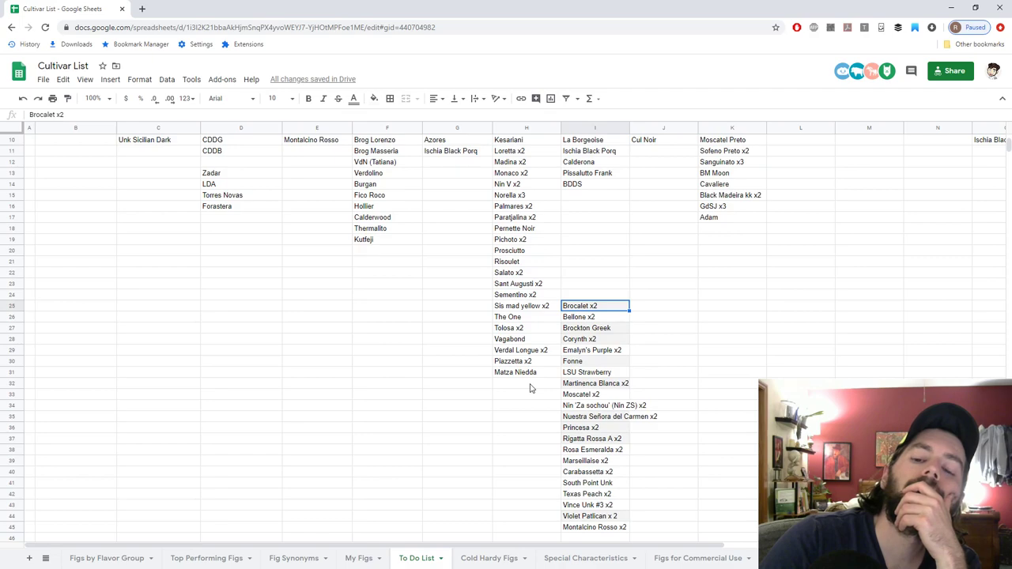
pyautogui.scroll(4, 531, 388)
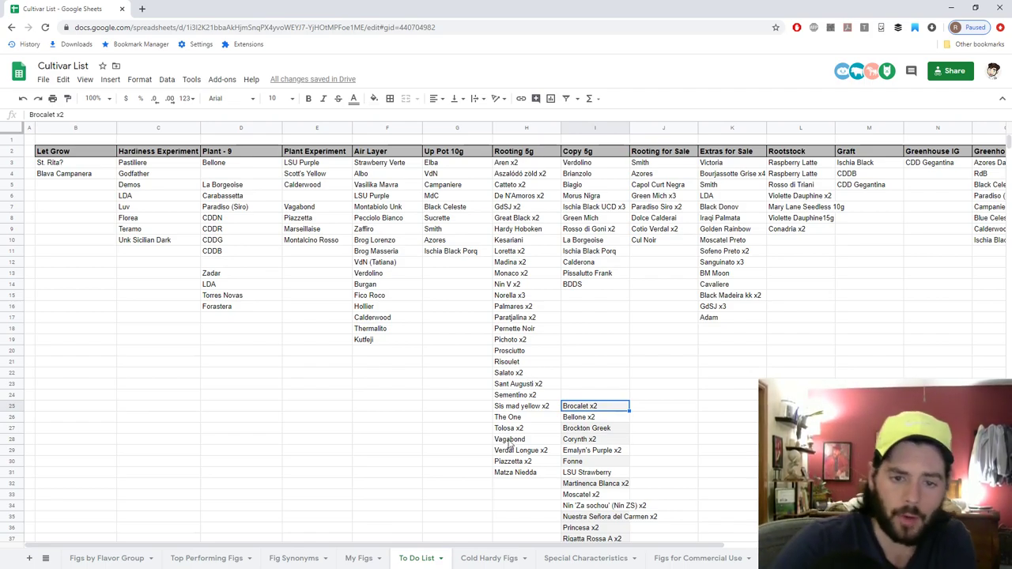
# - Check Calderona on the Top Performing Figs sheet and read the rest of the Need More Testing column
pyautogui.click(359, 558)
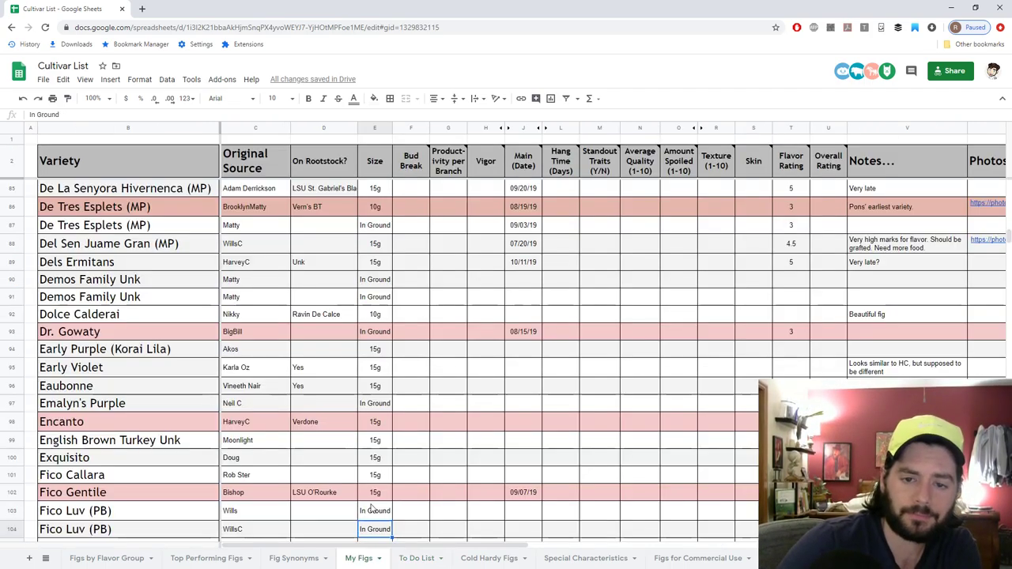
pyautogui.click(204, 558)
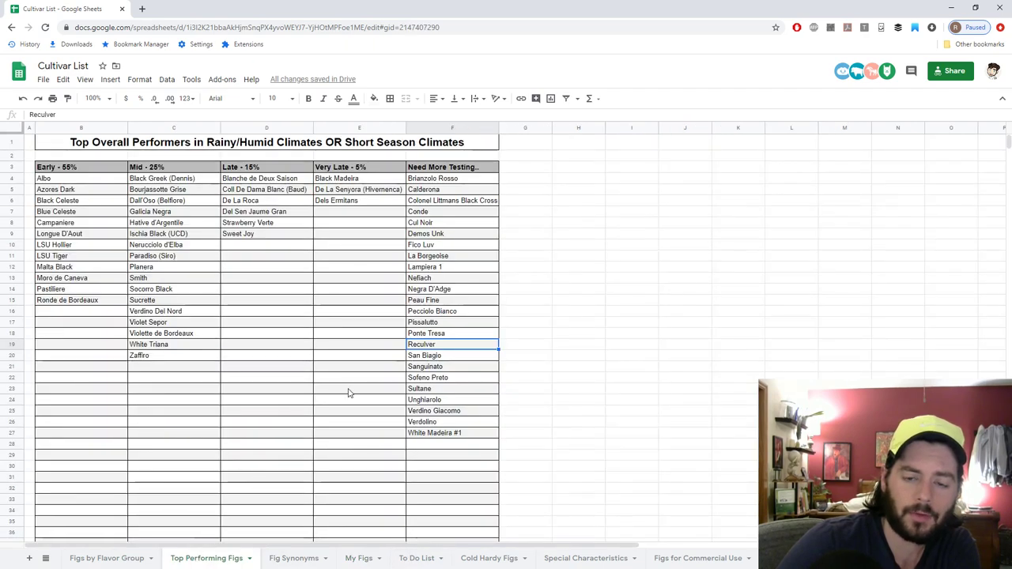
pyautogui.click(444, 191)
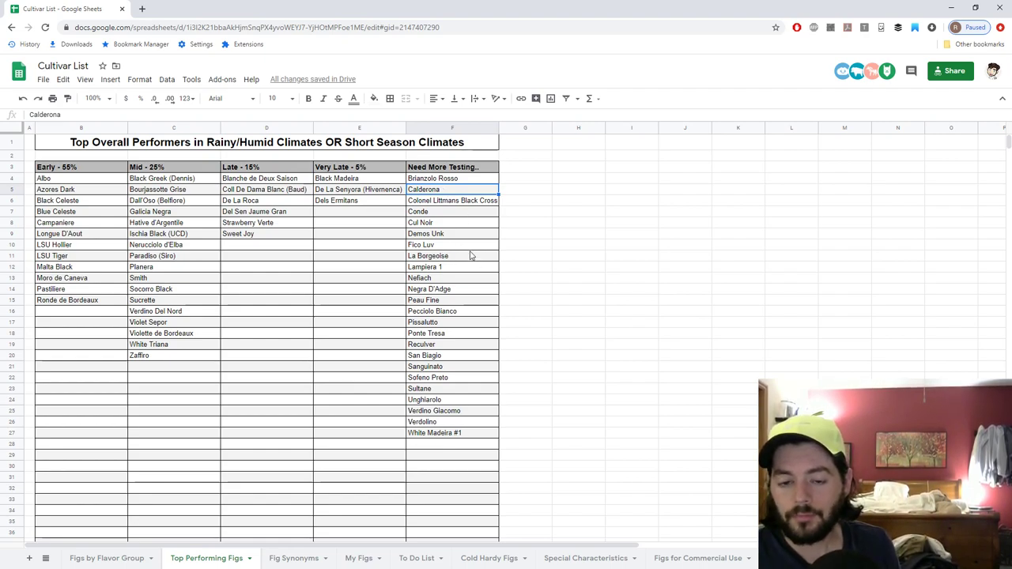
pyautogui.scroll(-2, 470, 255)
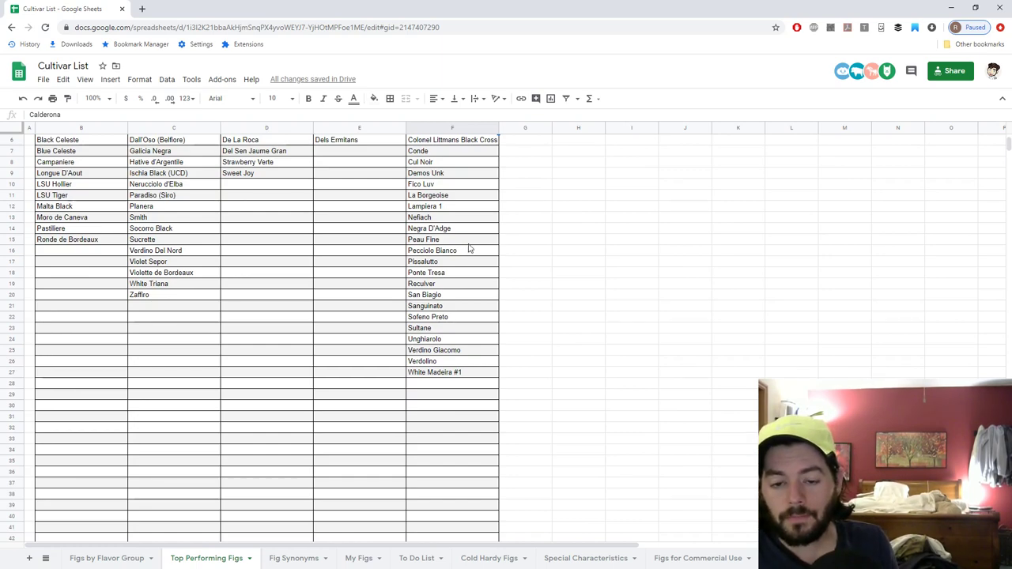
pyautogui.scroll(-2, 469, 247)
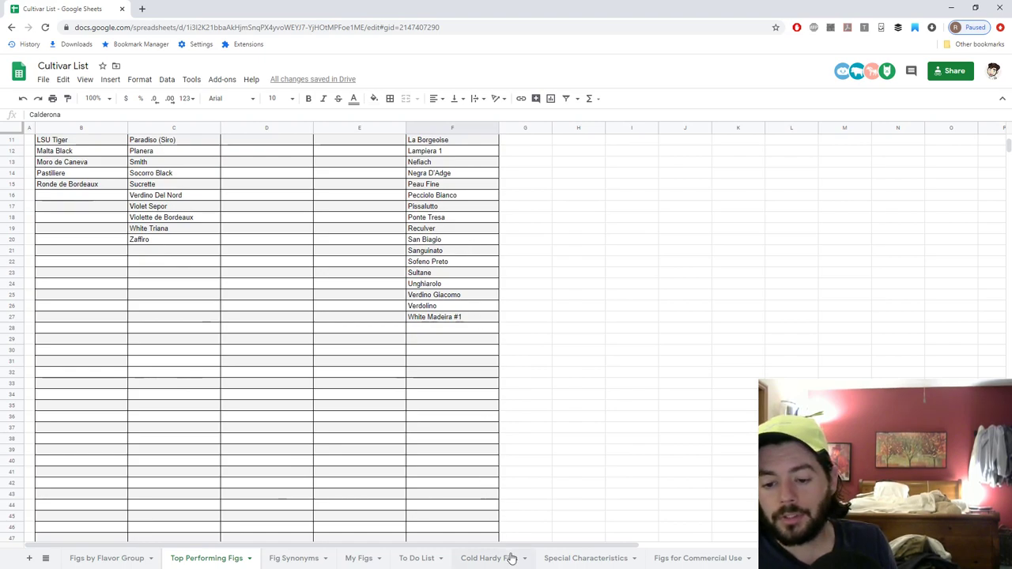
# - Switch to the To Do List sheet and check Loretta x2 and The One in the Rooting 5g column
pyautogui.click(416, 558)
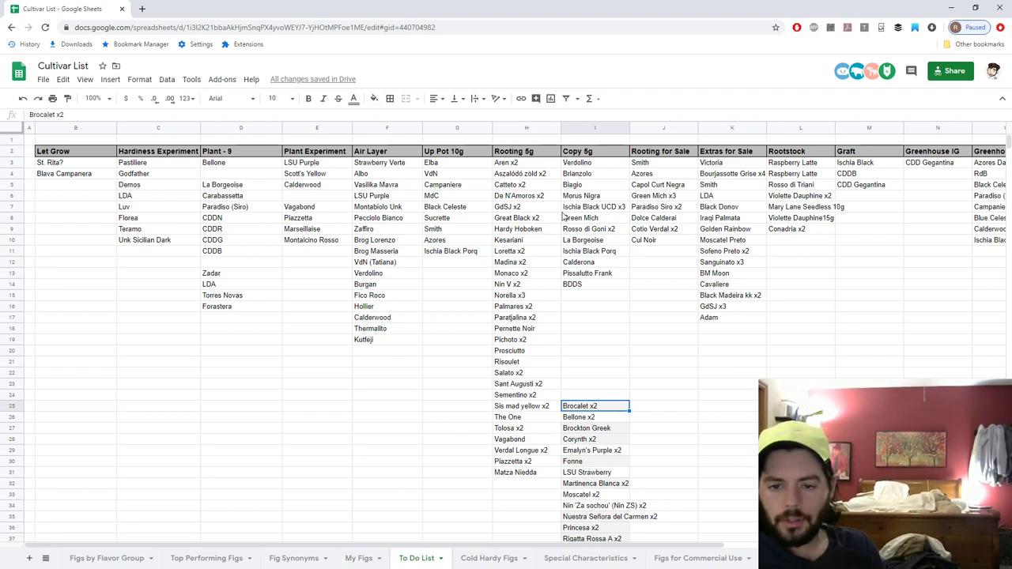
pyautogui.click(528, 251)
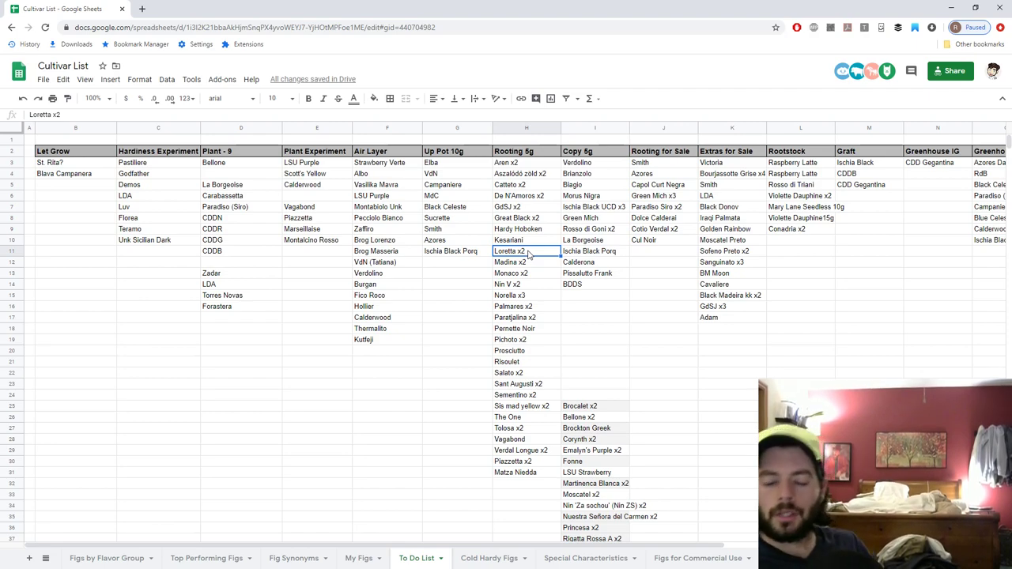
pyautogui.click(511, 419)
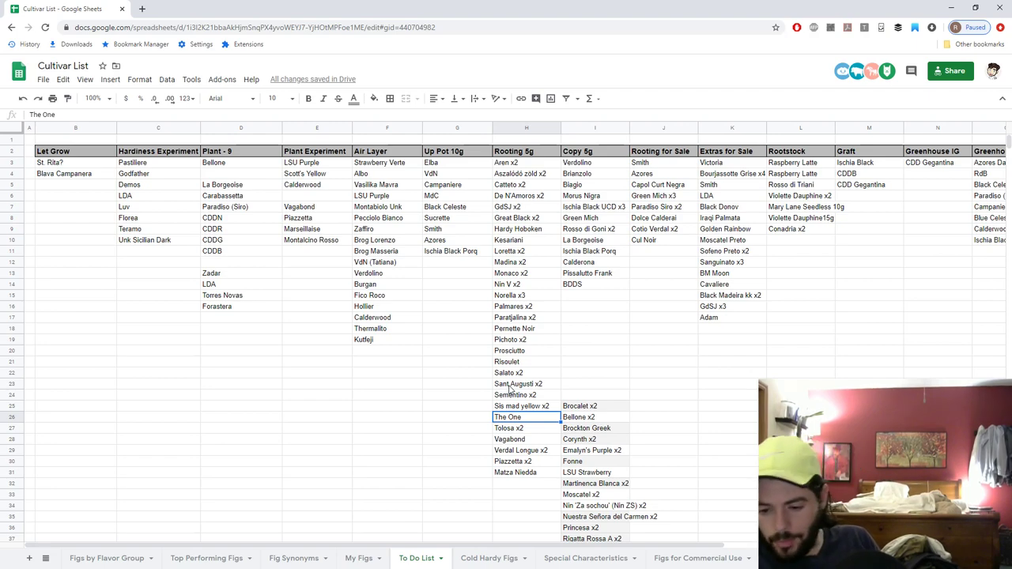
# - Review the Greenhouse - 15 columns, checking De La Roca and Del Sen Jaume Gran, and highlight the entries from Planera through I258
pyautogui.moveTo(557, 547); pyautogui.dragTo(670, 547)
pyautogui.moveTo(830, 150)
pyautogui.mouseDown()
pyautogui.moveTo(878, 155)
pyautogui.moveTo(883, 355)
pyautogui.moveTo(877, 166)
pyautogui.moveTo(841, 169)
pyautogui.moveTo(832, 268)
pyautogui.moveTo(826, 166)
pyautogui.moveTo(882, 167)
pyautogui.moveTo(882, 345)
pyautogui.moveTo(890, 230)
pyautogui.mouseUp()
pyautogui.click(894, 341)
pyautogui.click(892, 242)
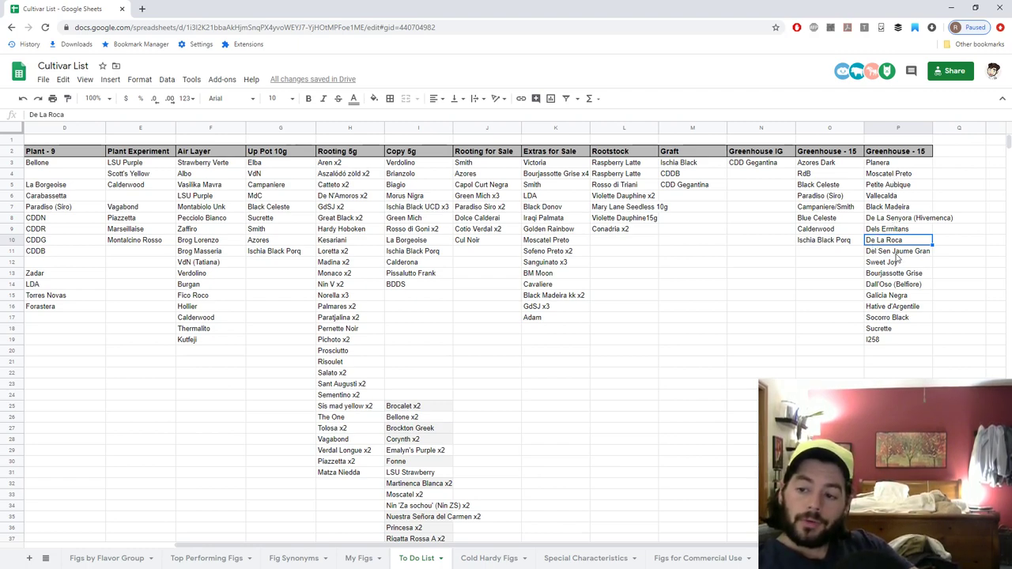
pyautogui.click(898, 254)
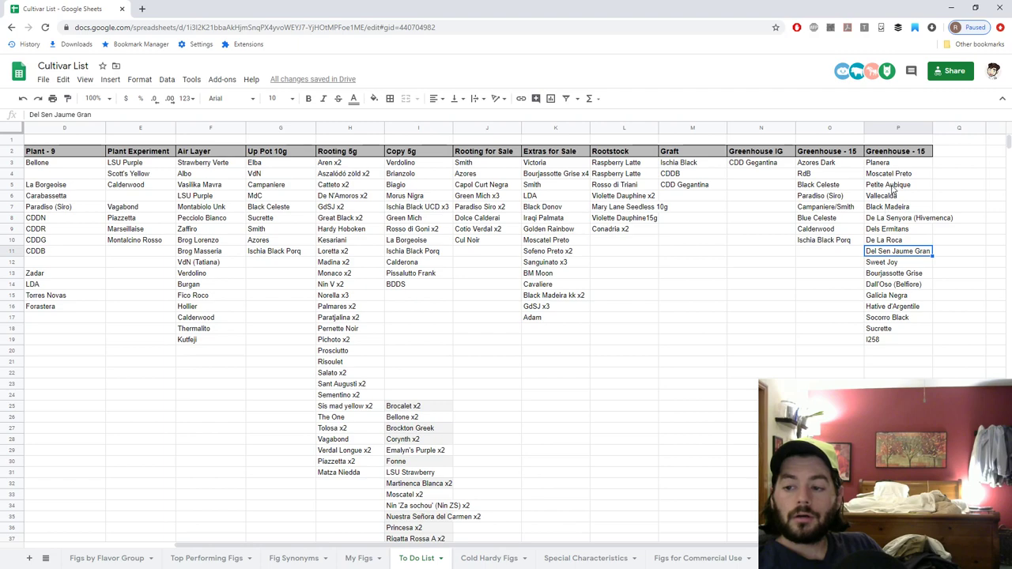
pyautogui.moveTo(899, 164); pyautogui.dragTo(884, 342)
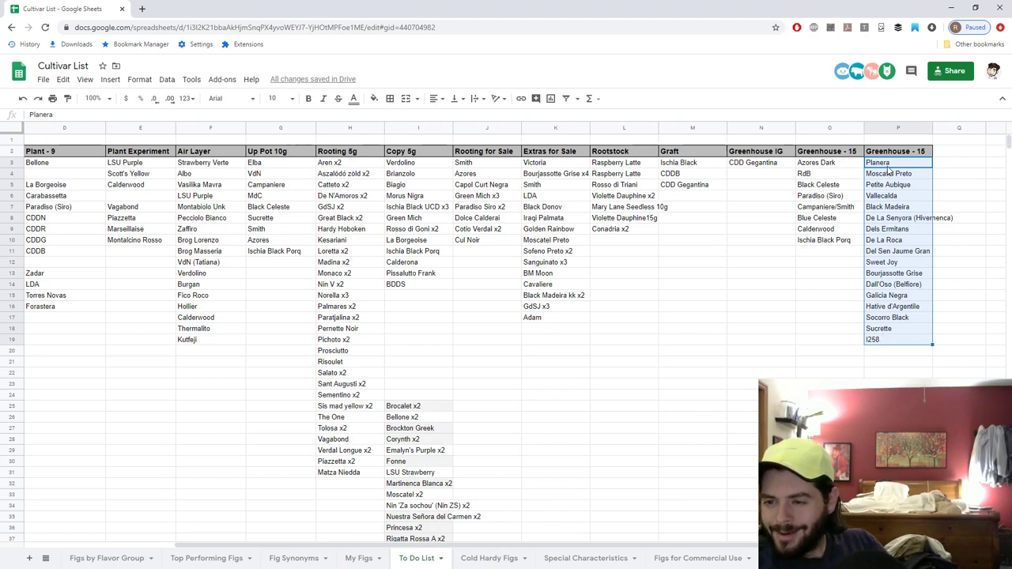
# - Review the Greenhouse - 15 column that starts with Planera, checking Planera, Moscatel Preto and the entries down to Black Madeira
pyautogui.moveTo(889, 164); pyautogui.dragTo(898, 341)
pyautogui.click(829, 326)
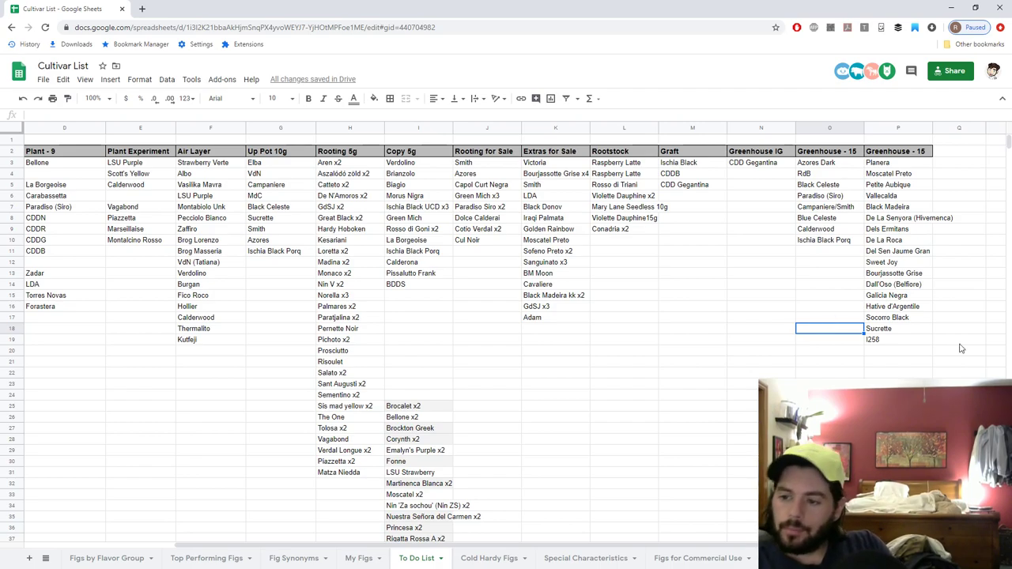
pyautogui.moveTo(909, 164); pyautogui.dragTo(908, 176)
pyautogui.click(909, 164)
pyautogui.moveTo(907, 175); pyautogui.dragTo(912, 212)
pyautogui.click(914, 207)
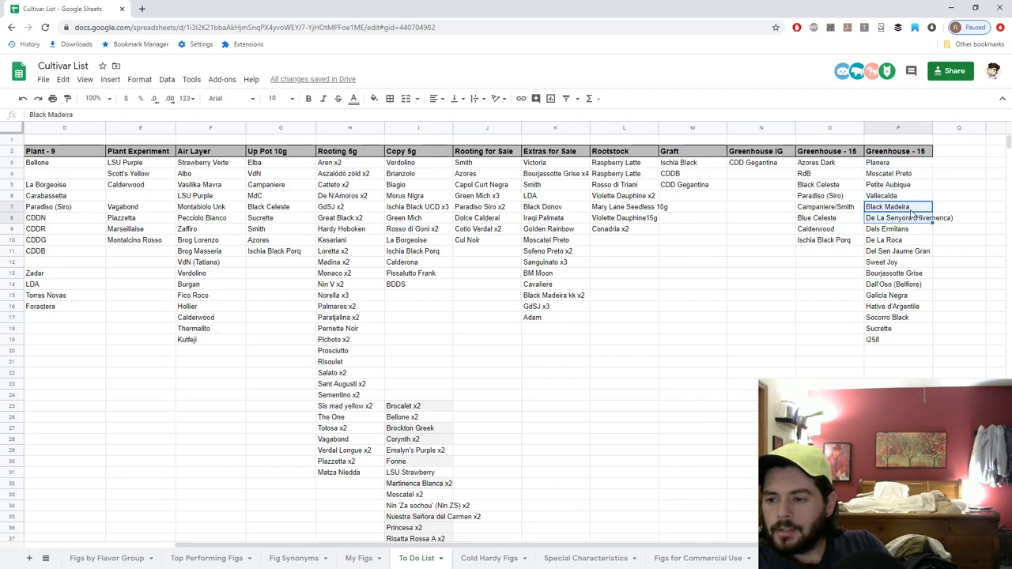
# - Recheck Planera and Moscatel Preto in that Greenhouse - 15 column, along with the entries through Black Madeira and I258
pyautogui.moveTo(903, 166); pyautogui.dragTo(905, 178)
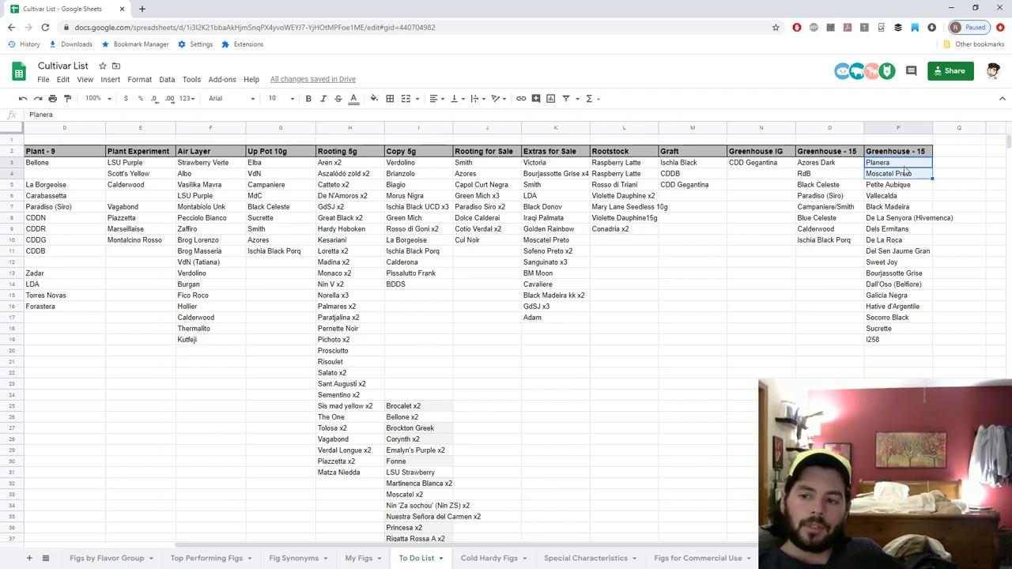
pyautogui.hotkey('shift', 'Up')
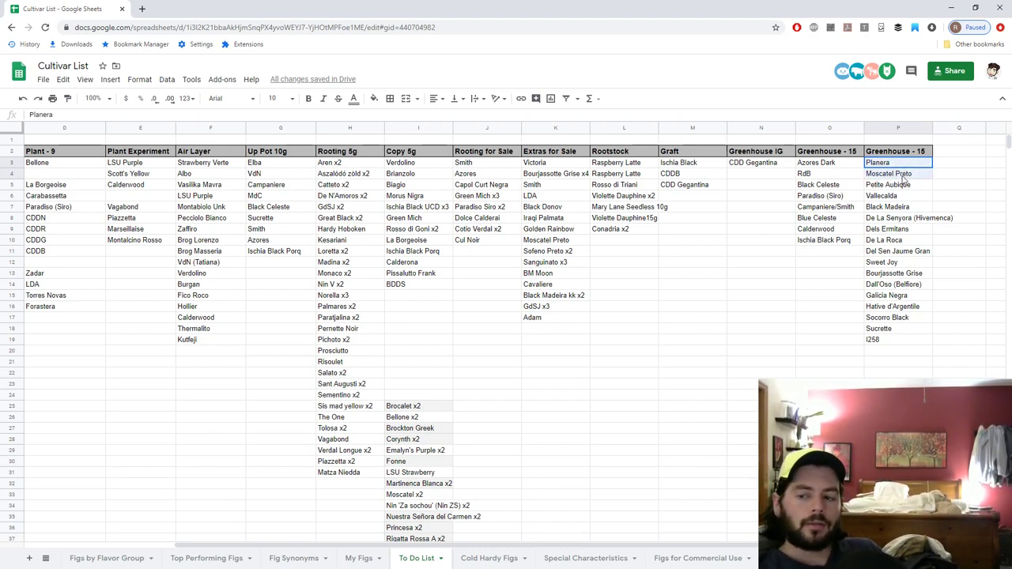
pyautogui.moveTo(902, 177); pyautogui.dragTo(902, 207)
pyautogui.click(900, 207)
pyautogui.click(891, 342)
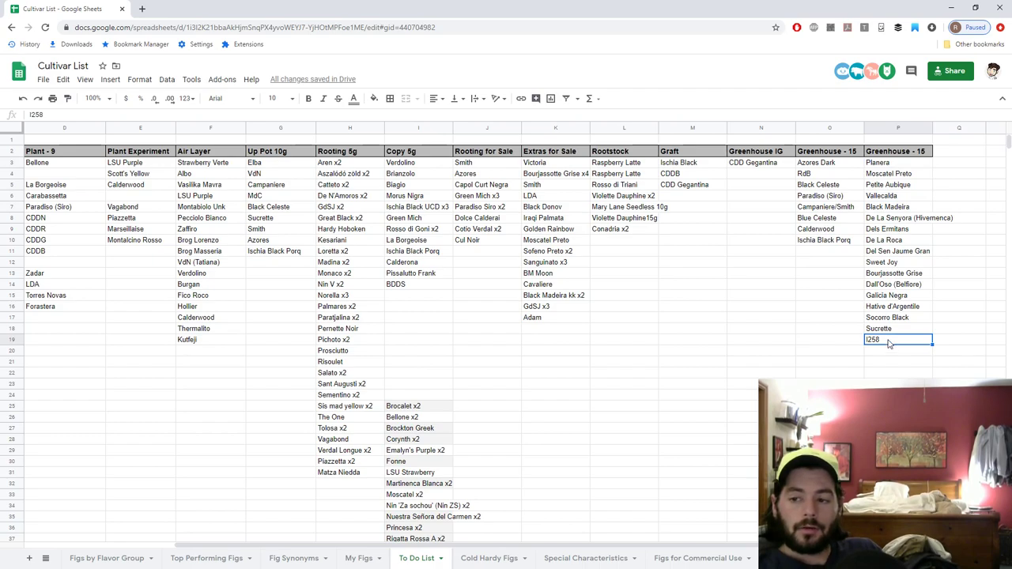
# - Compare Planera, Moscatel Preto and Black Madeira with the other Greenhouse - 15 column, highlighting Azores Dark through Ischia Black Porq
pyautogui.click(882, 164)
pyautogui.moveTo(881, 168); pyautogui.dragTo(882, 178)
pyautogui.click(884, 208)
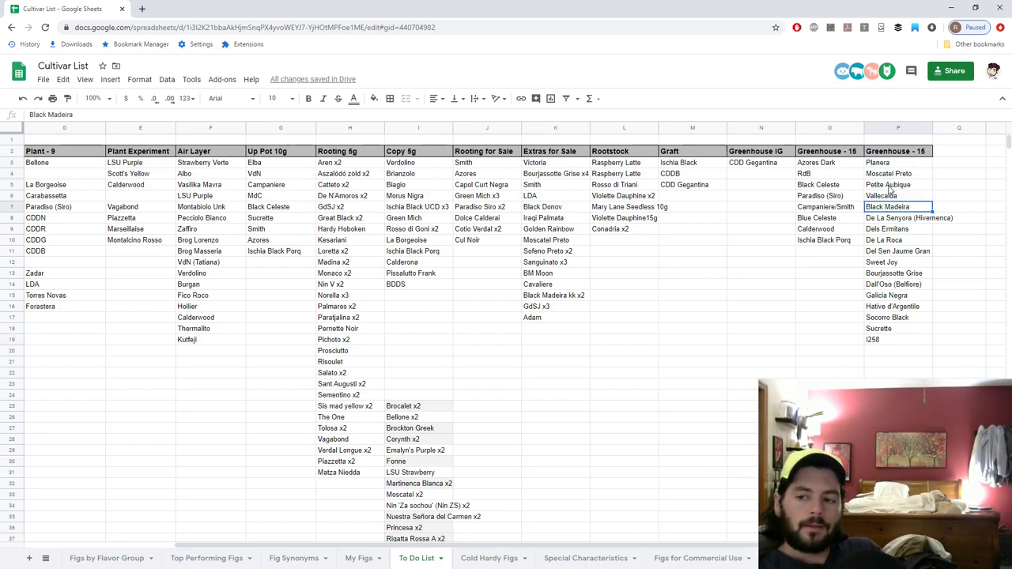
pyautogui.moveTo(888, 165); pyautogui.dragTo(889, 179)
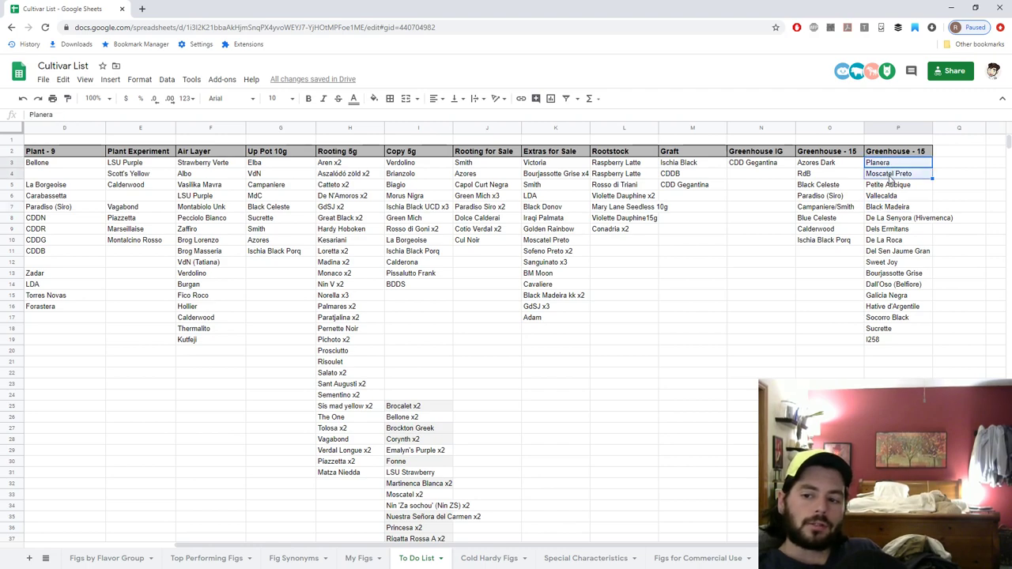
pyautogui.moveTo(828, 166); pyautogui.dragTo(822, 249)
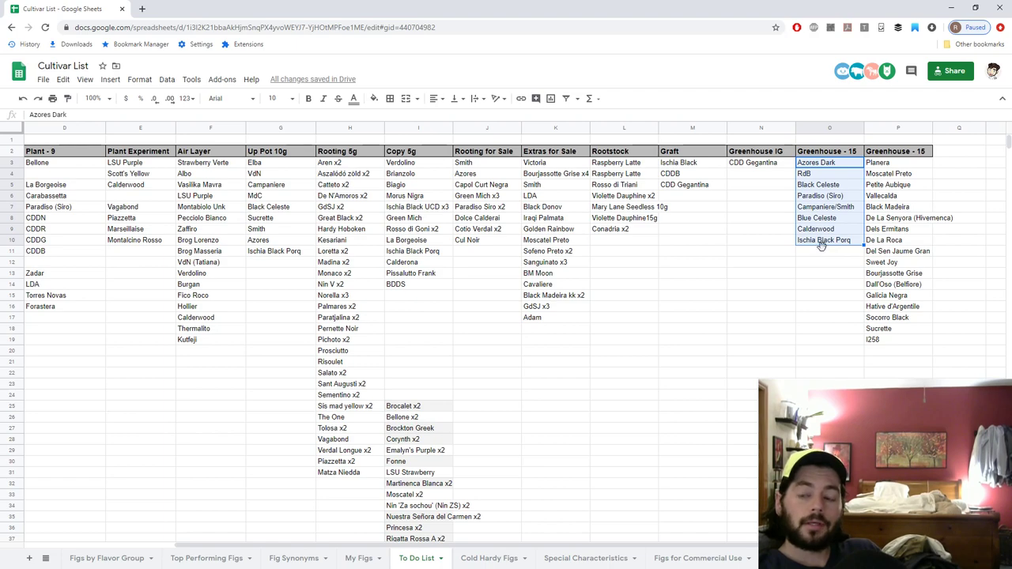
pyautogui.click(825, 256)
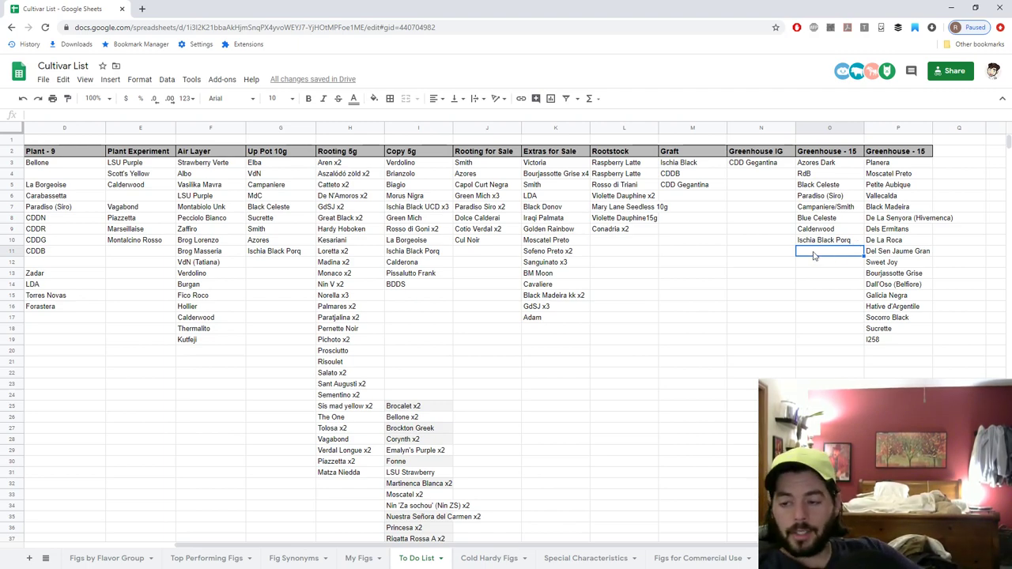
# - Read the Planera column from Petite Aubique to I258, checking De La Roca, Bourjassotte Grise, Socorro Black and Sucrette
pyautogui.click(876, 163)
pyautogui.moveTo(879, 185); pyautogui.dragTo(905, 341)
pyautogui.click(885, 242)
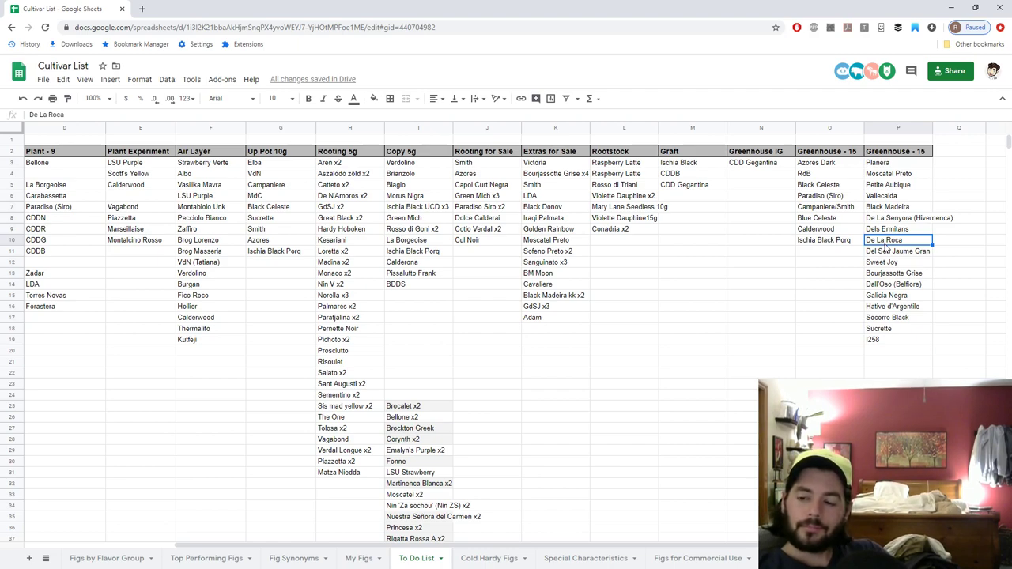
pyautogui.click(893, 274)
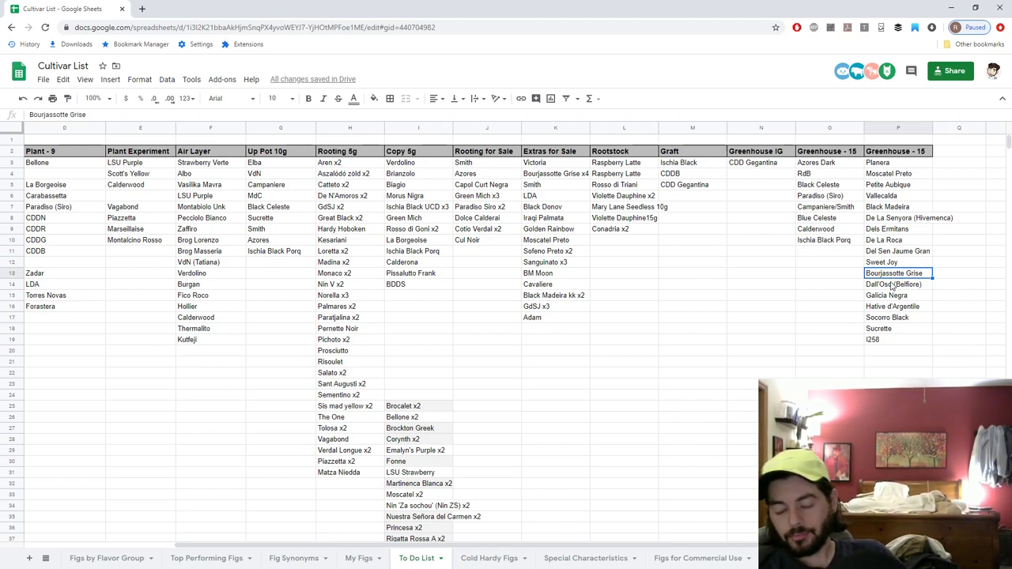
pyautogui.click(891, 317)
pyautogui.click(883, 331)
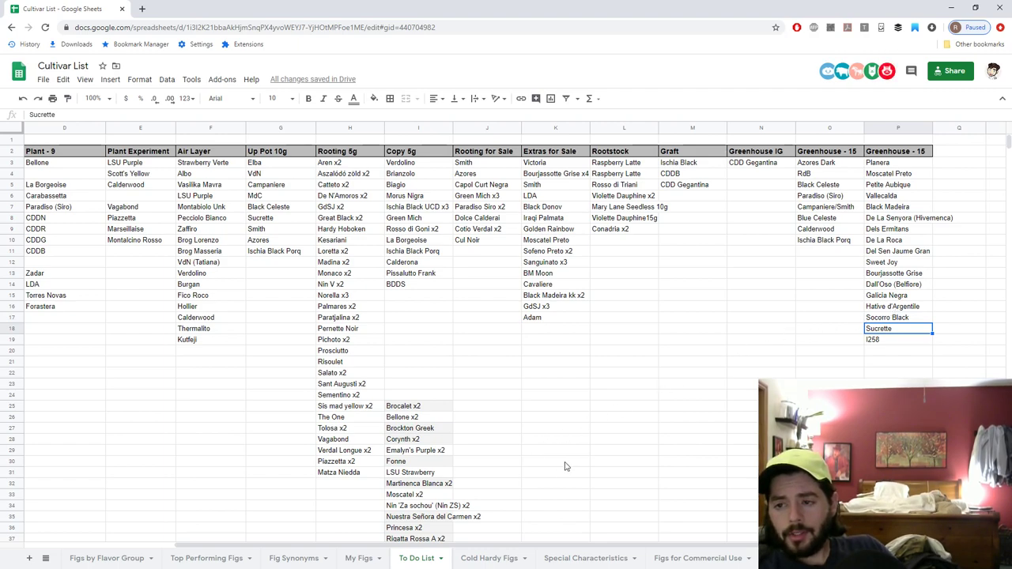
# - Glance at the Cold Hardy Figs sheet, return to To Do List and review Hardiness Experiment from Pastiliere to Unk Sicilian Dark
pyautogui.click(489, 557)
pyautogui.click(419, 558)
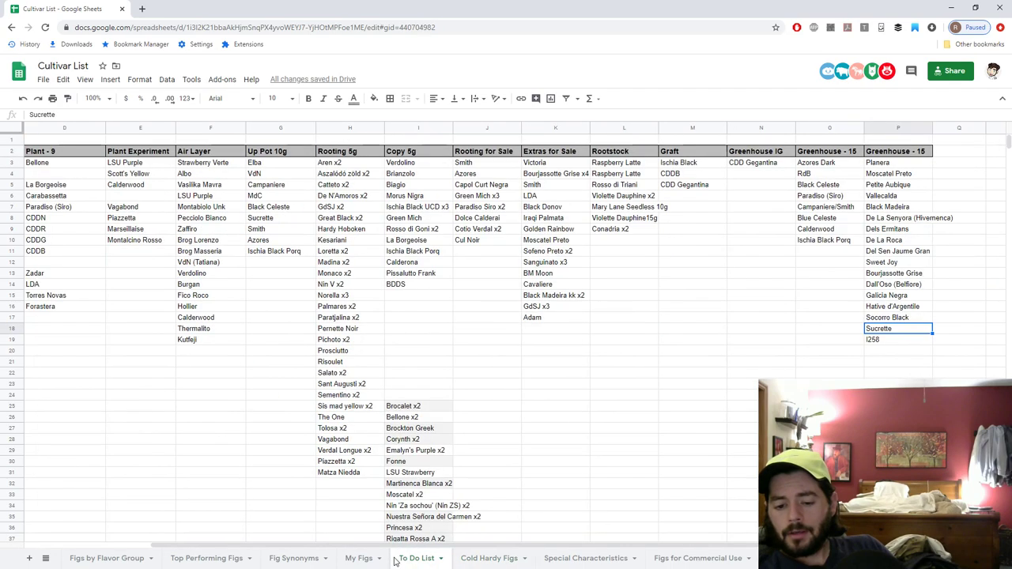
pyautogui.hscroll(-3, 256, 533)
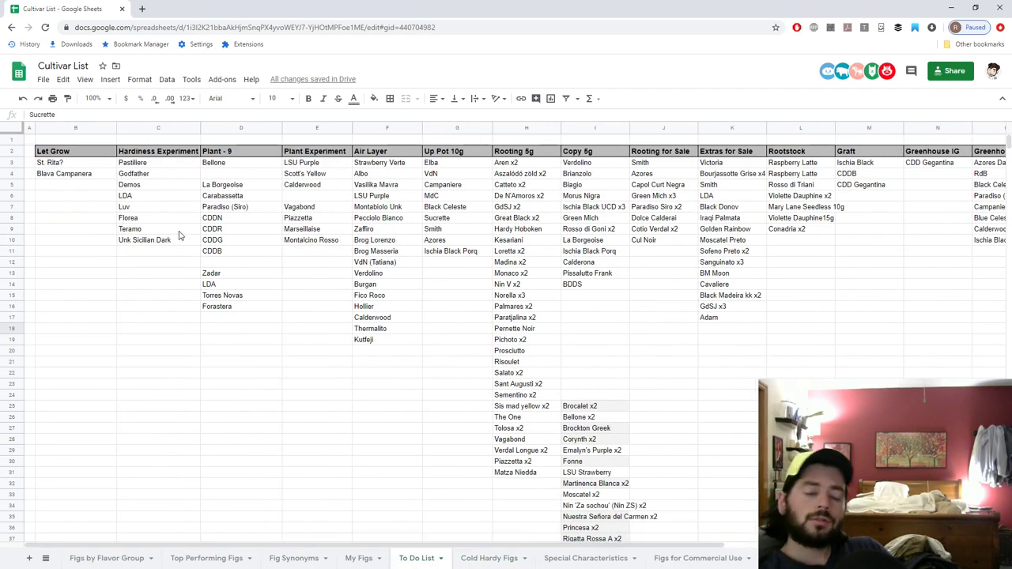
pyautogui.moveTo(150, 163); pyautogui.dragTo(144, 246)
pyautogui.click(144, 246)
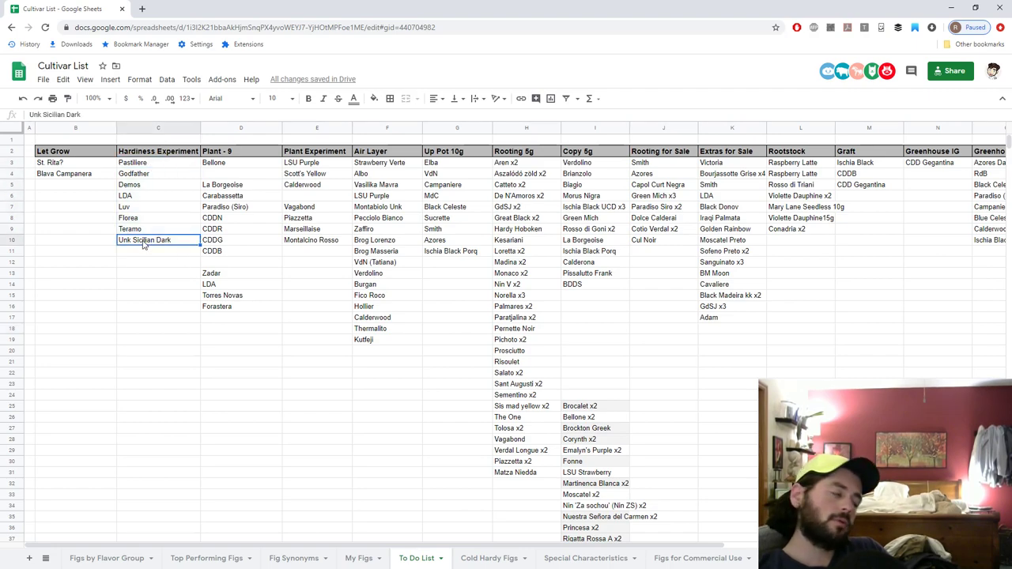